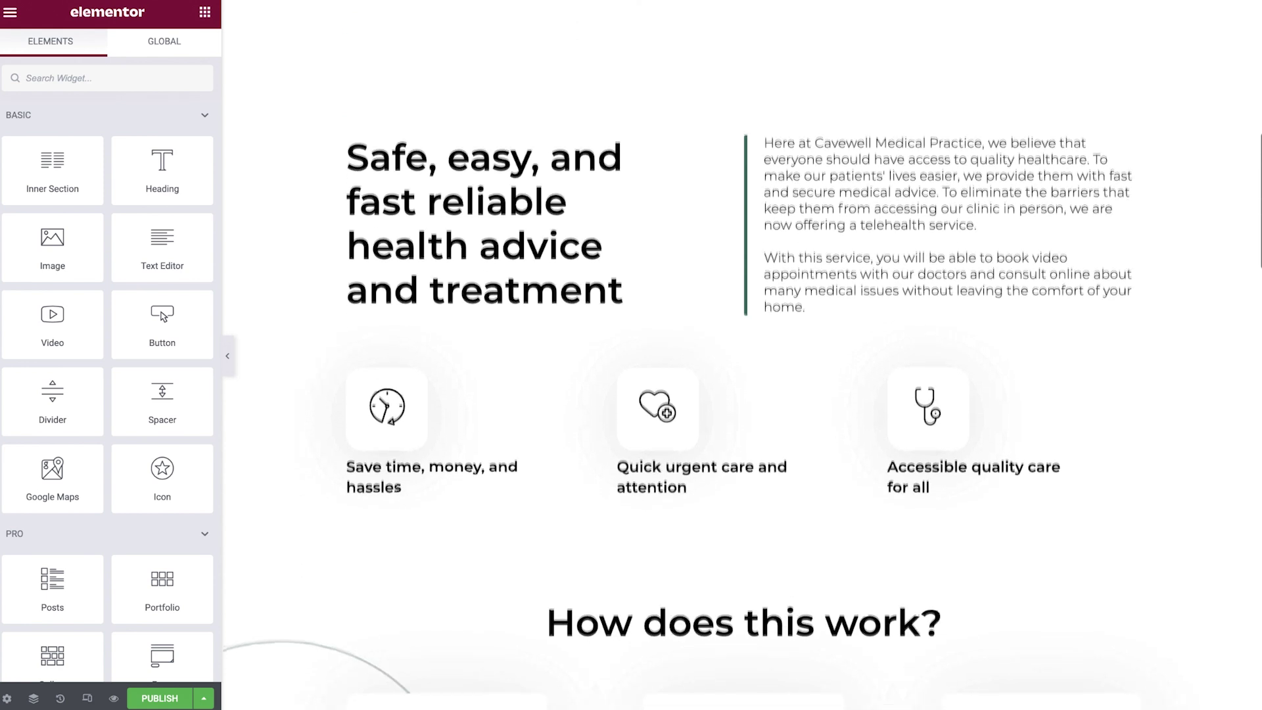
{"action": "scroll", "coordinate": [676, 355], "scroll_direction": "down", "scroll_amount": 2}
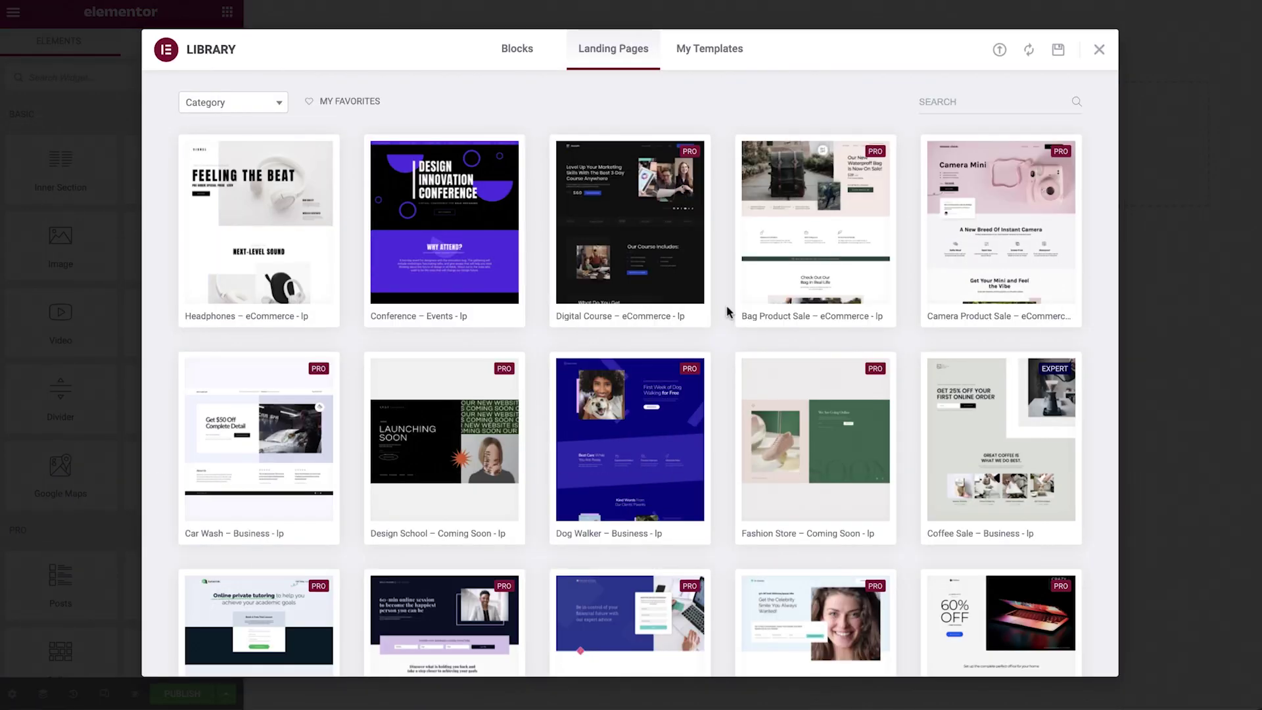
{"action": "scroll", "coordinate": [727, 312], "scroll_direction": "down", "scroll_amount": 4}
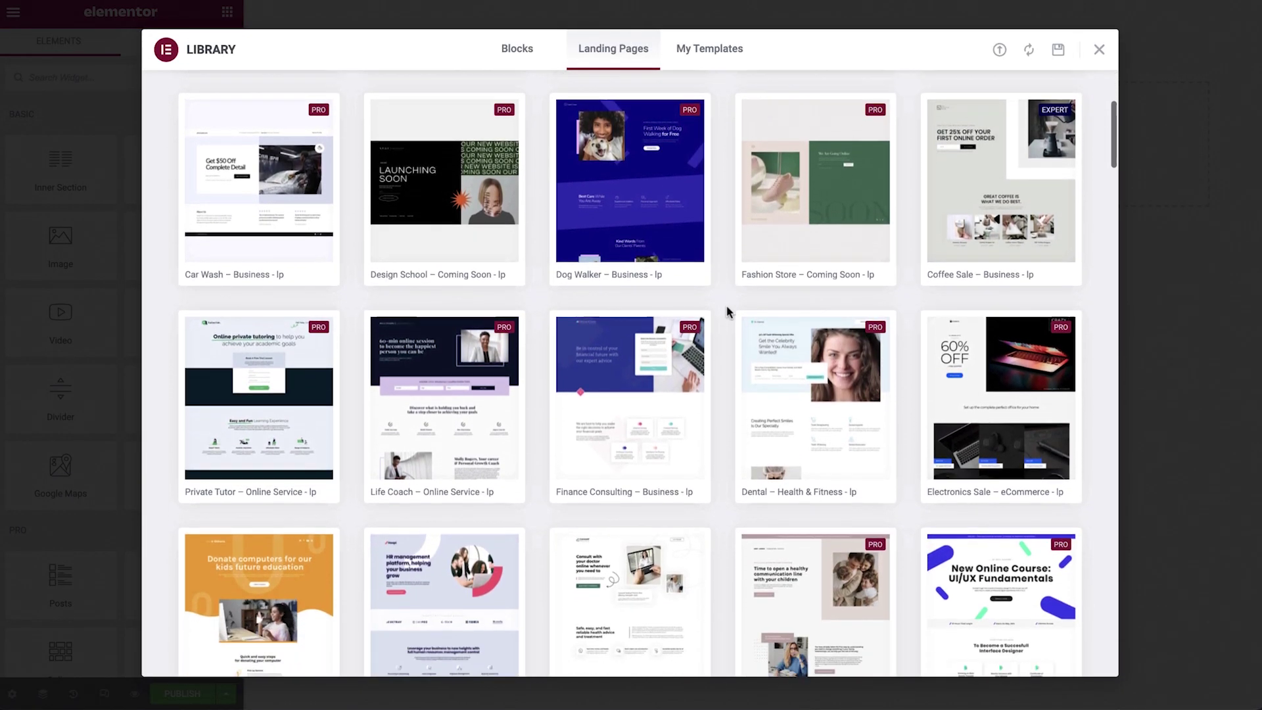
{"action": "scroll", "coordinate": [728, 311], "scroll_direction": "down", "scroll_amount": 4}
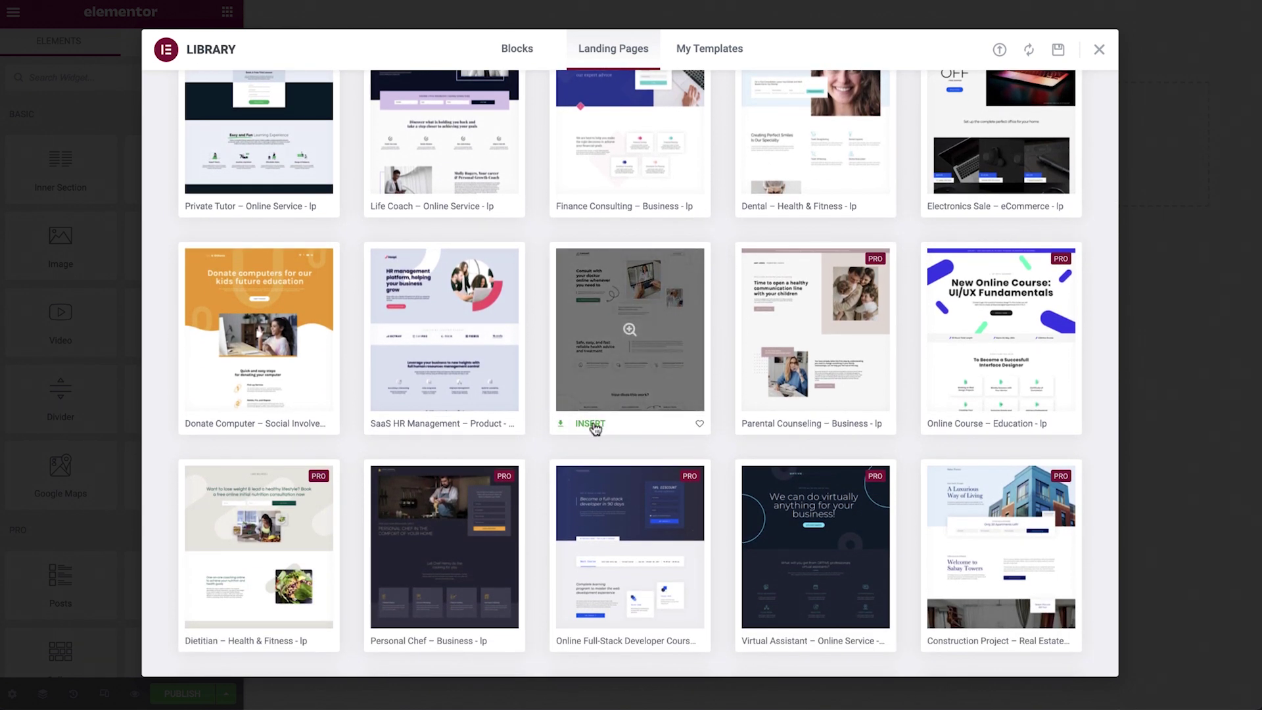
{"action": "left_click", "coordinate": [593, 427]}
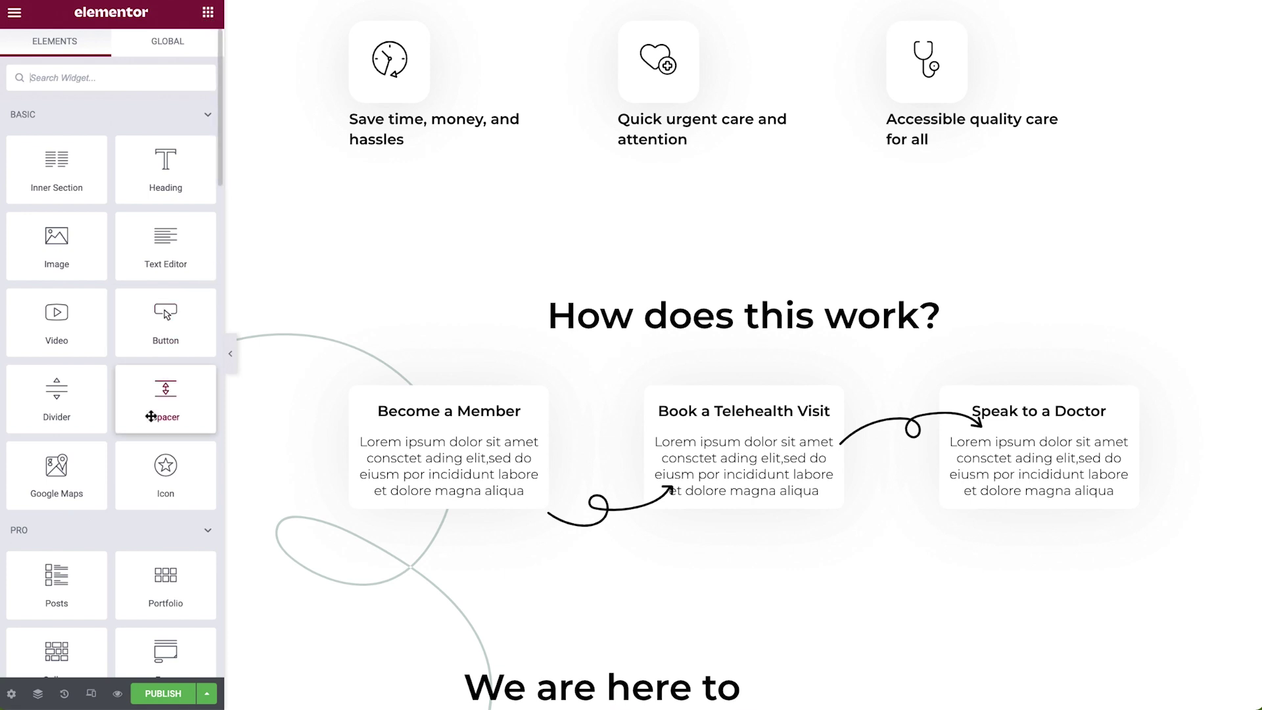
Step: Place a Spacer widget above 'How does this work?' and set its space to 245 px
{"action": "left_click_drag", "start_coordinate": [148, 412], "coordinate": [398, 305]}
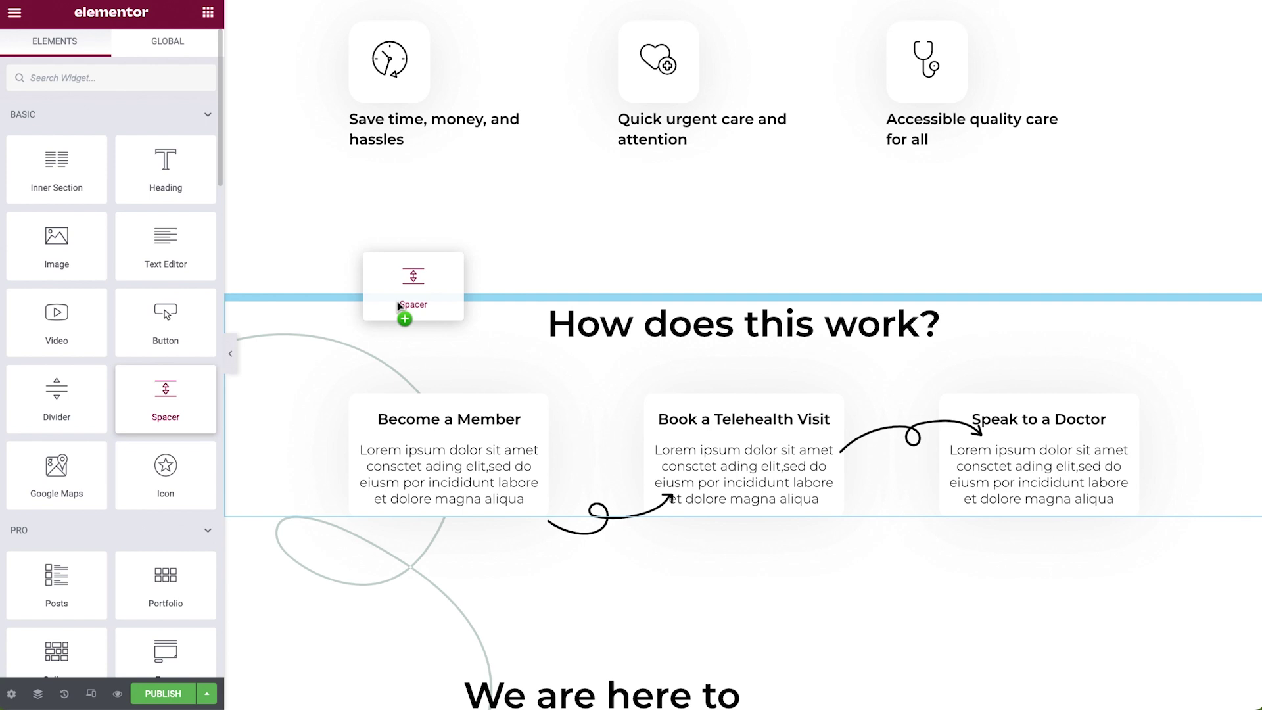
{"action": "left_click_drag", "start_coordinate": [398, 306], "coordinate": [398, 305]}
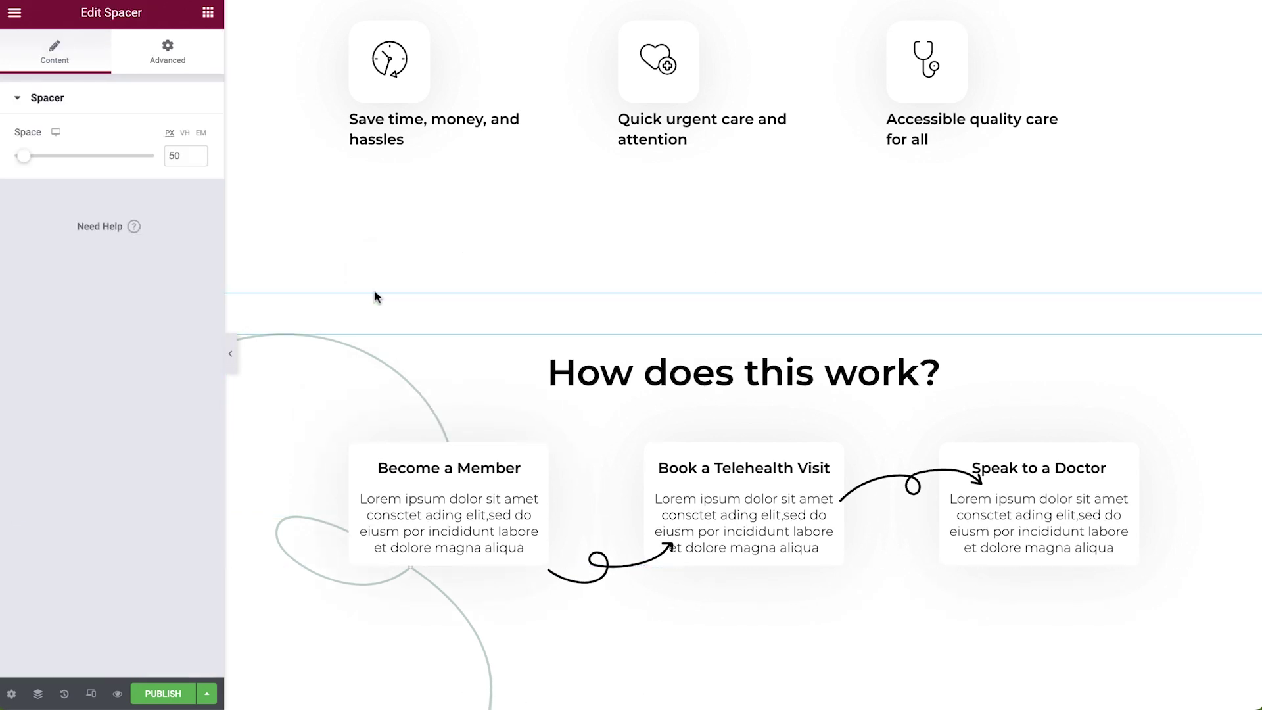
{"action": "left_click_drag", "start_coordinate": [24, 157], "coordinate": [78, 169]}
{"action": "double_click", "coordinate": [179, 157]}
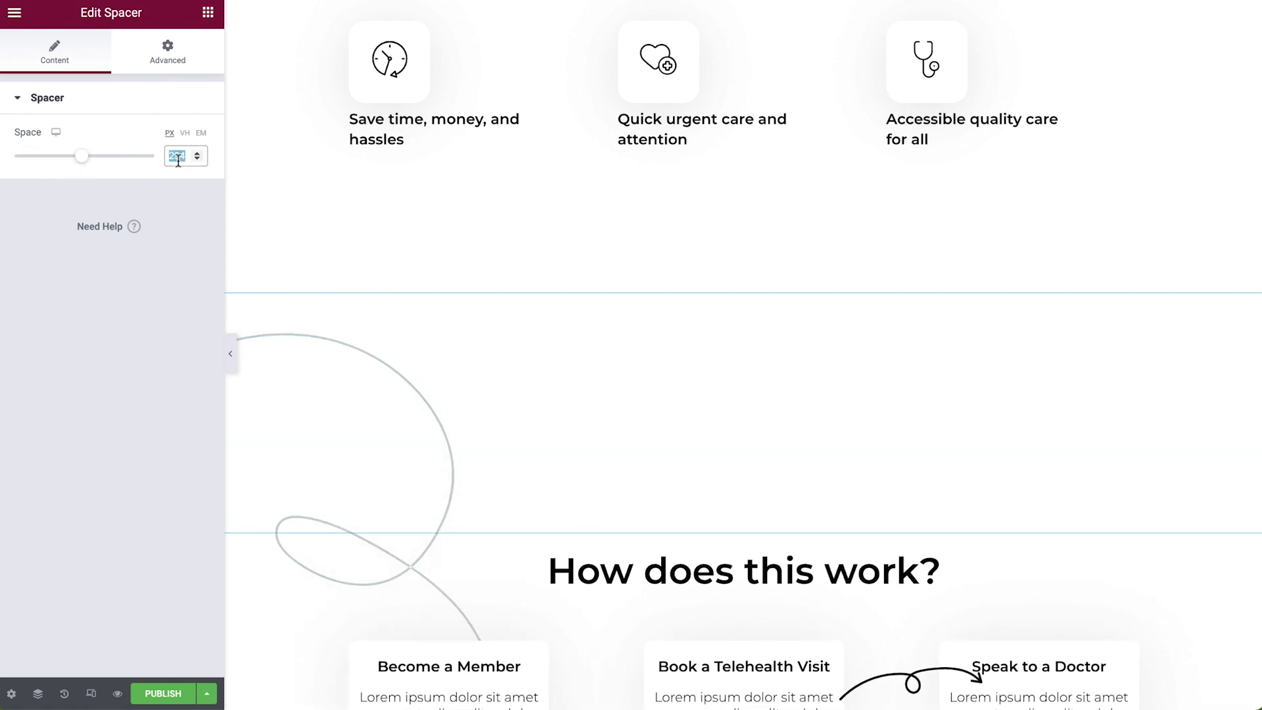
{"action": "type", "text": "245"}
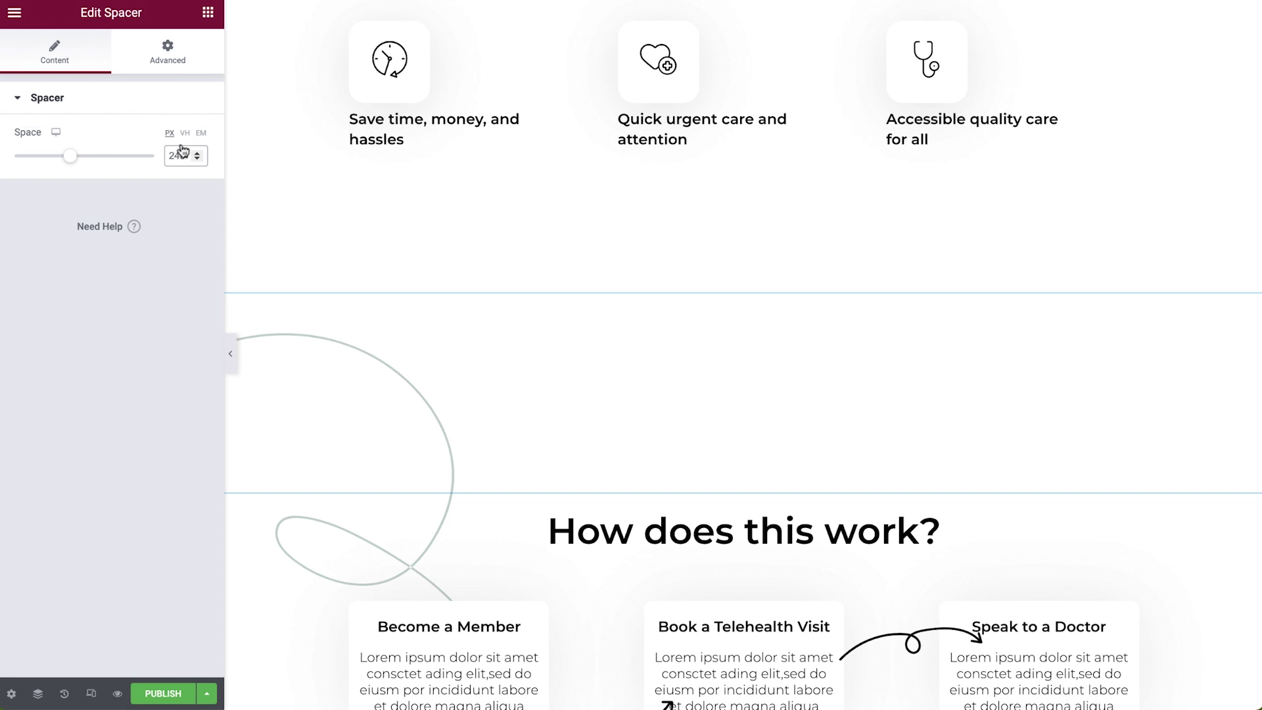
{"action": "left_click", "coordinate": [172, 59]}
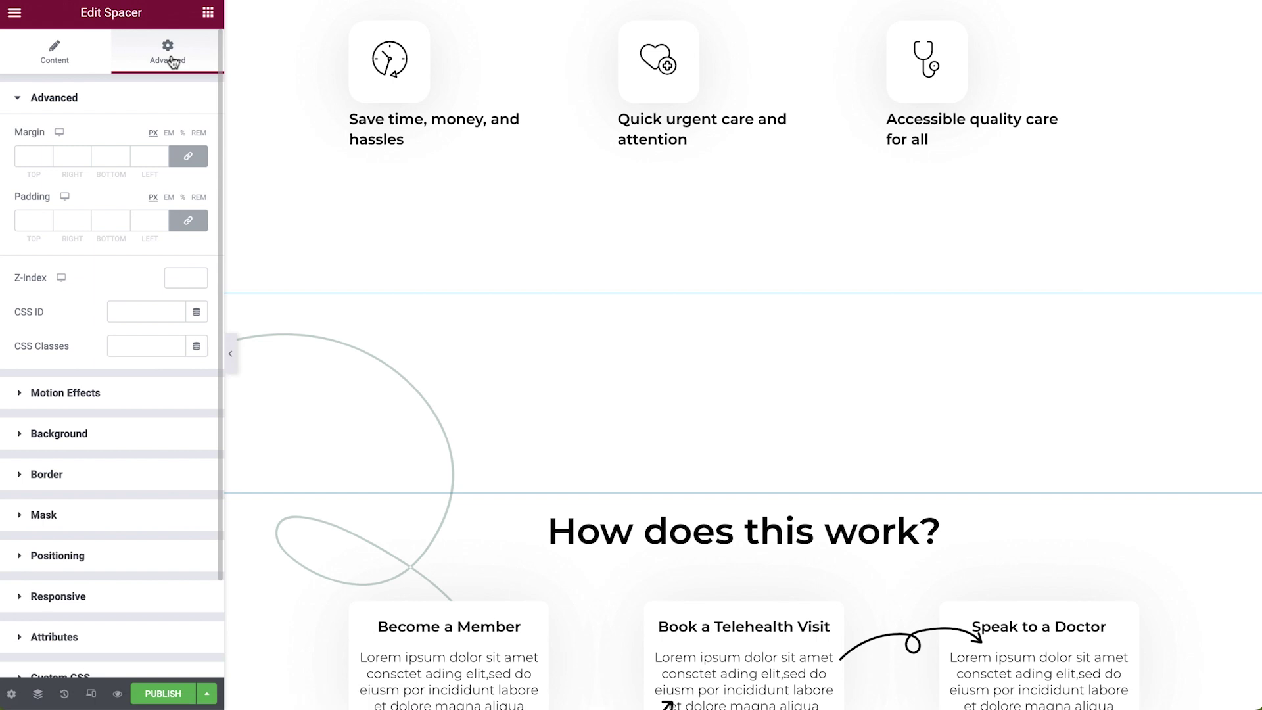
Step: Give the spacer a Classic background in sage green #739E85
{"action": "left_click", "coordinate": [160, 103]}
{"action": "left_click", "coordinate": [153, 187]}
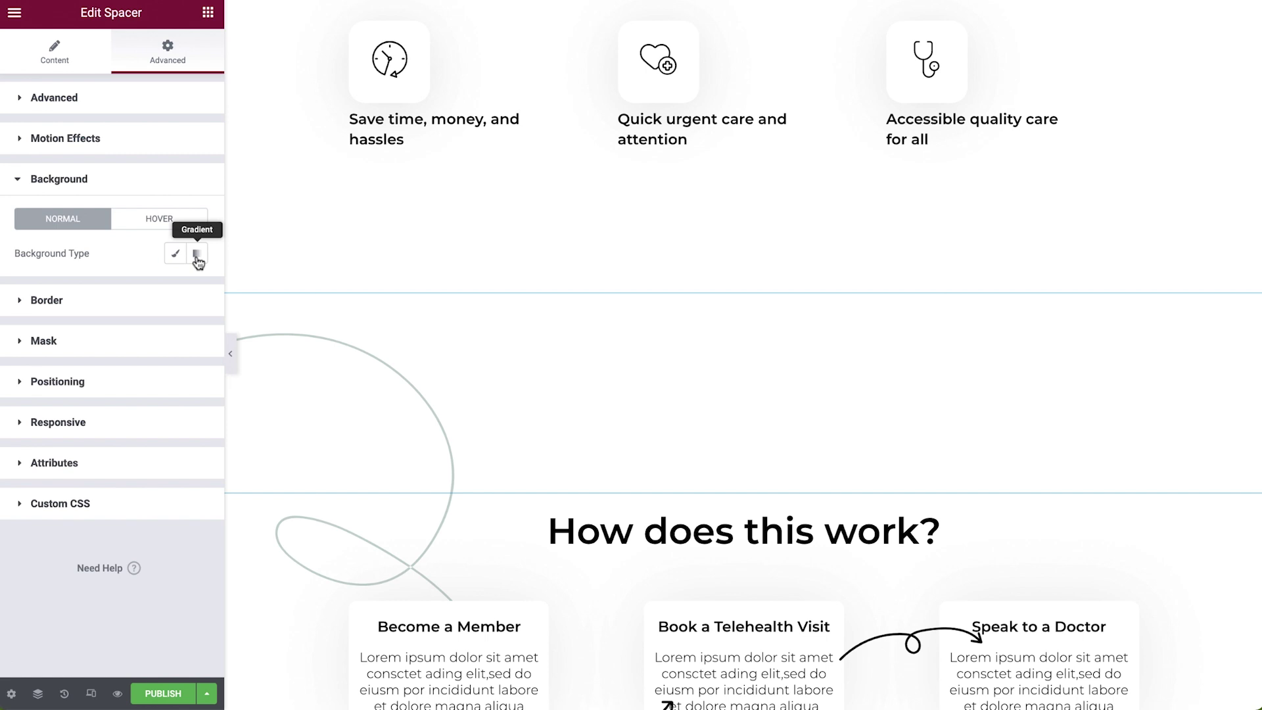
{"action": "left_click", "coordinate": [174, 258]}
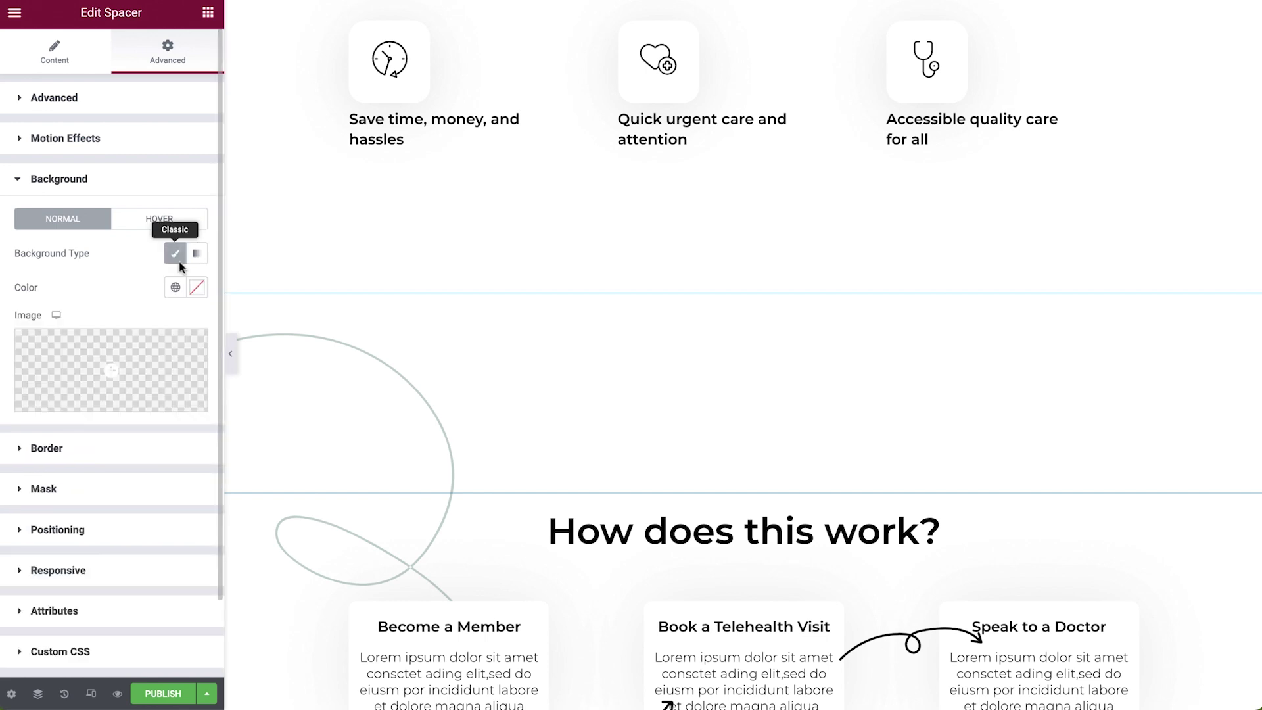
{"action": "left_click", "coordinate": [197, 289]}
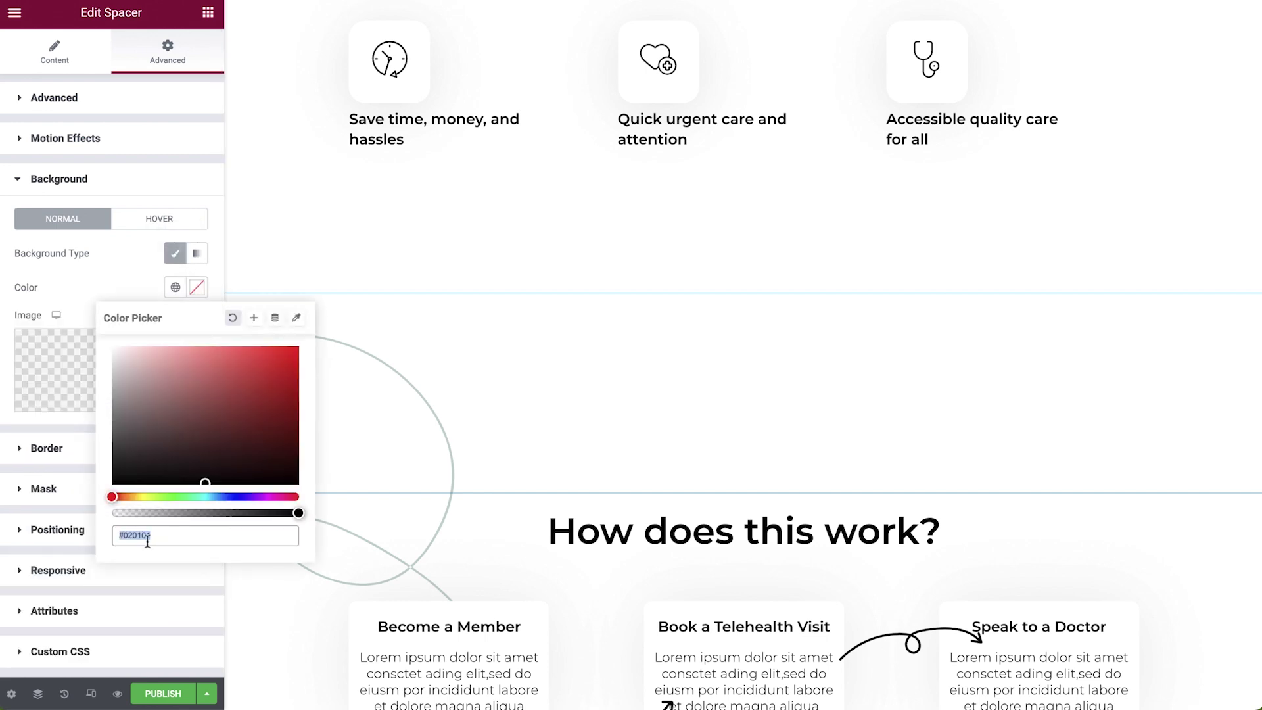
{"action": "type", "text": "#739E86"}
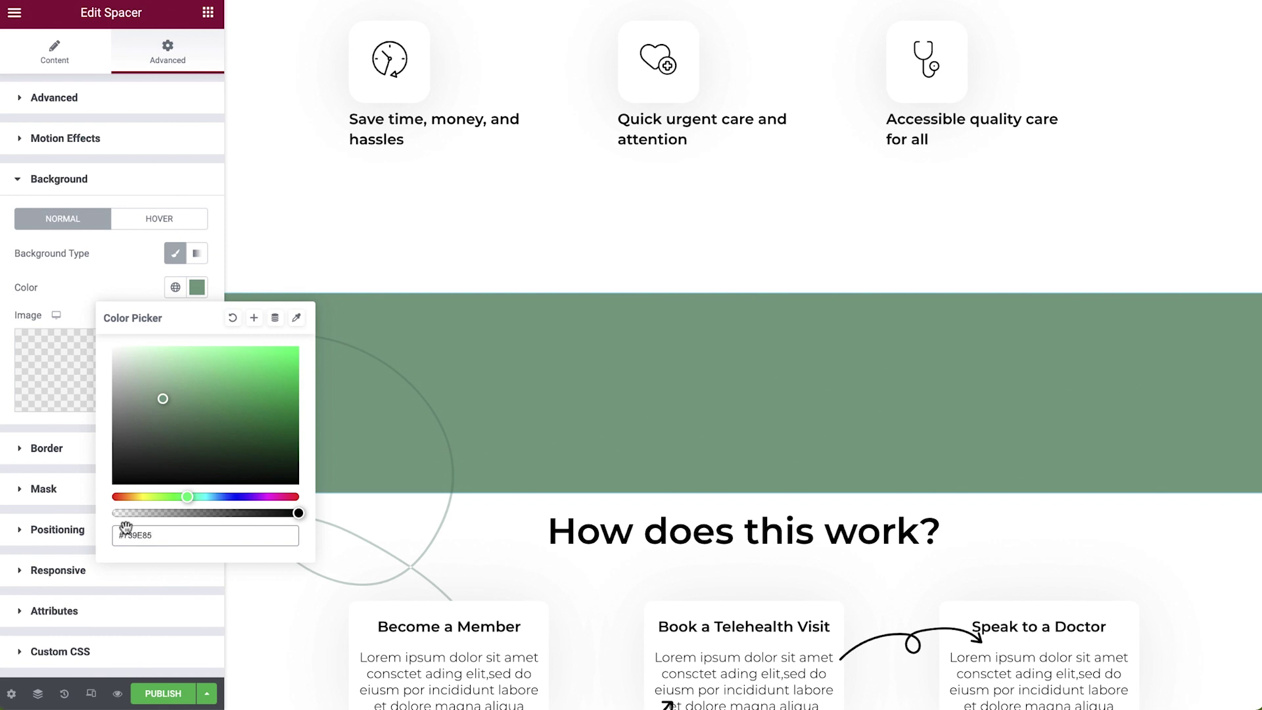
{"action": "left_click", "coordinate": [74, 277]}
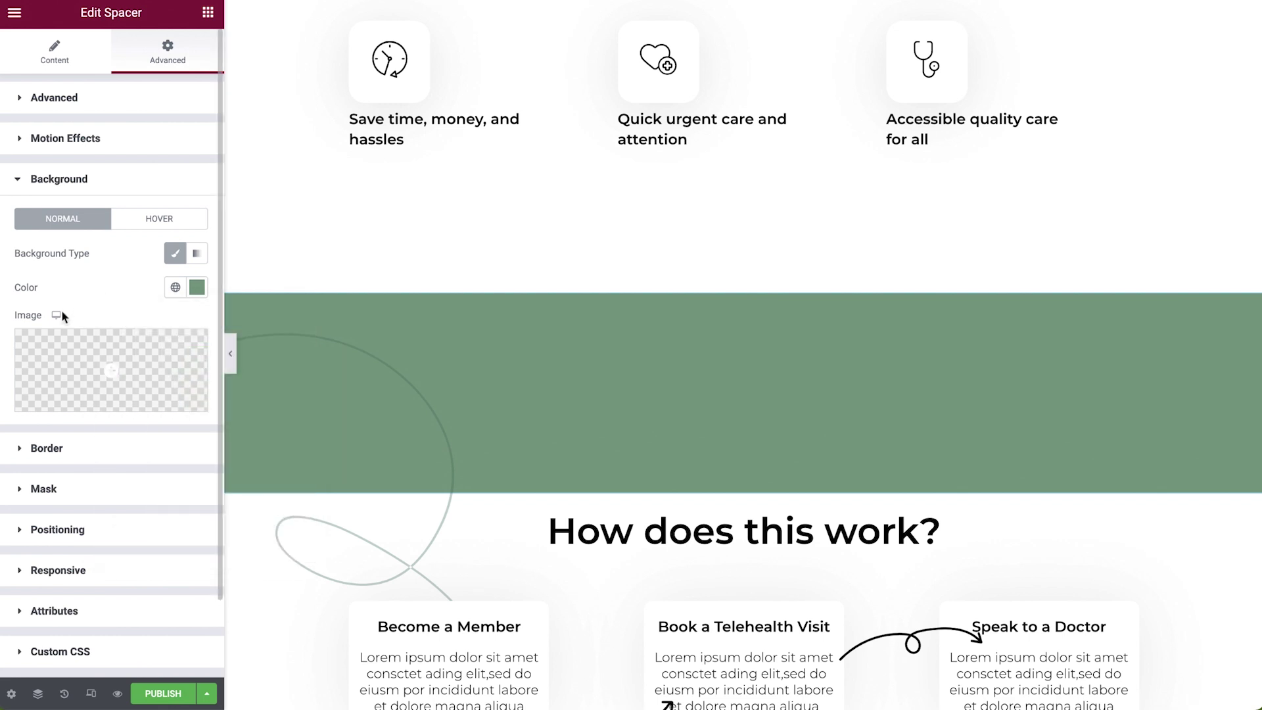
Step: Set the spacer's background image to the photo of a doctor holding a phone
{"action": "left_click", "coordinate": [51, 355]}
{"action": "left_click", "coordinate": [252, 223]}
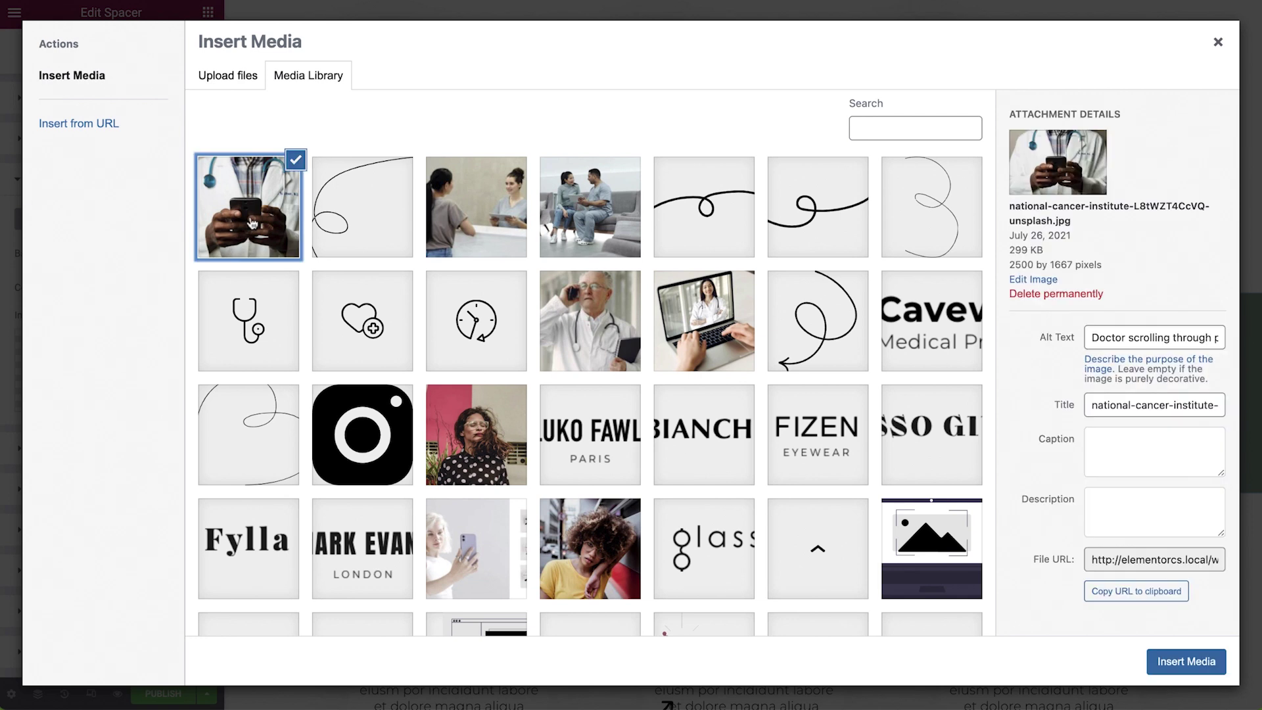
{"action": "left_click", "coordinate": [1177, 662]}
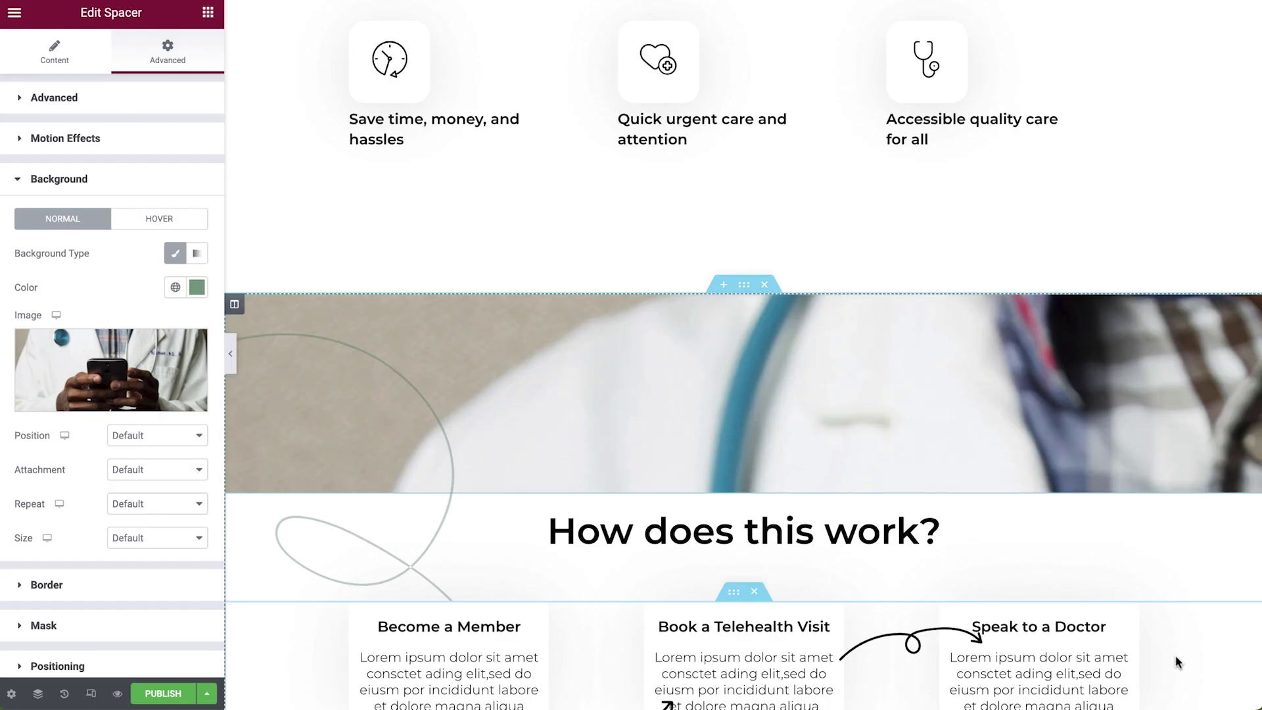
Step: Set the background image to Center Center, No-repeat, Cover size and Fixed attachment
{"action": "left_click", "coordinate": [164, 440]}
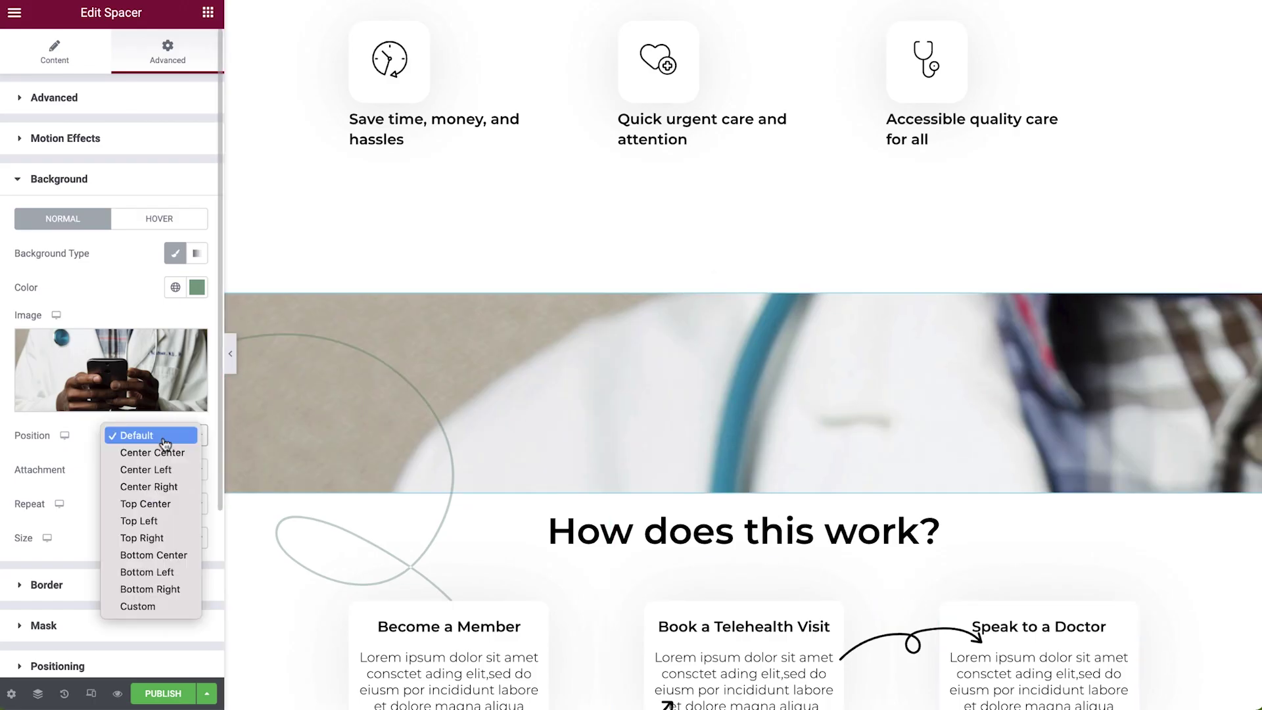
{"action": "left_click", "coordinate": [164, 452]}
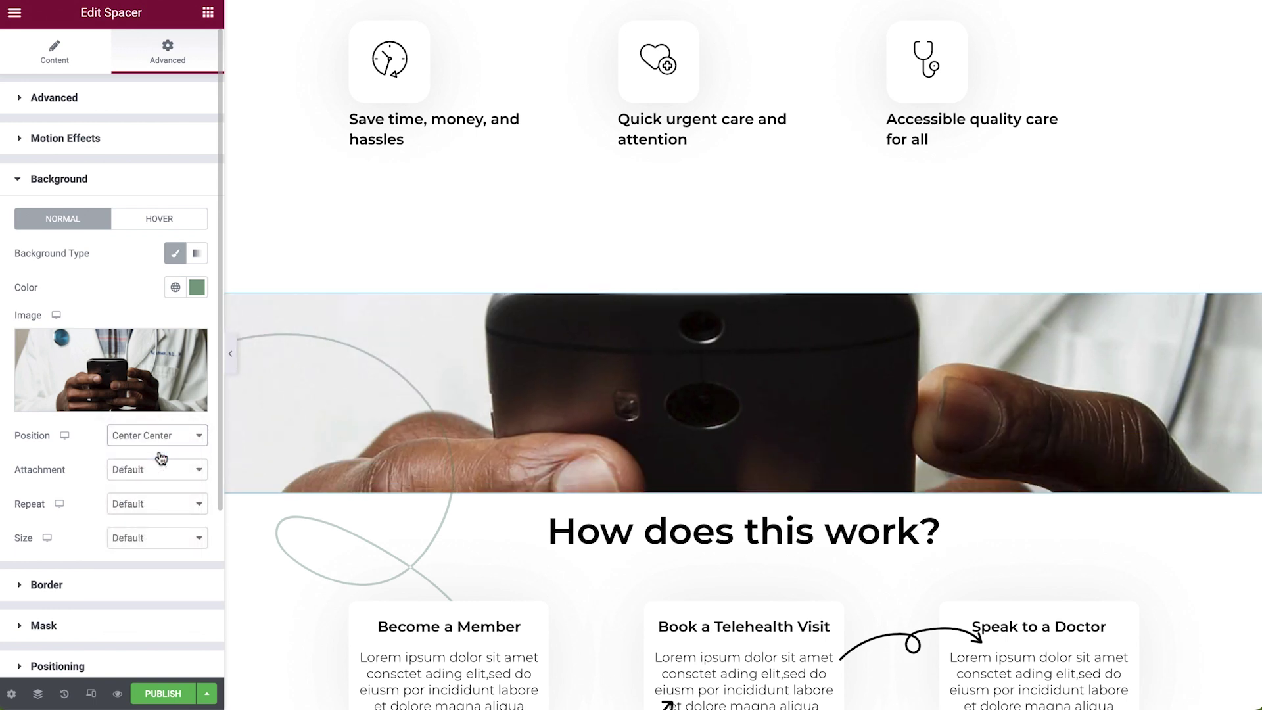
{"action": "left_click", "coordinate": [157, 498]}
{"action": "left_click", "coordinate": [153, 522]}
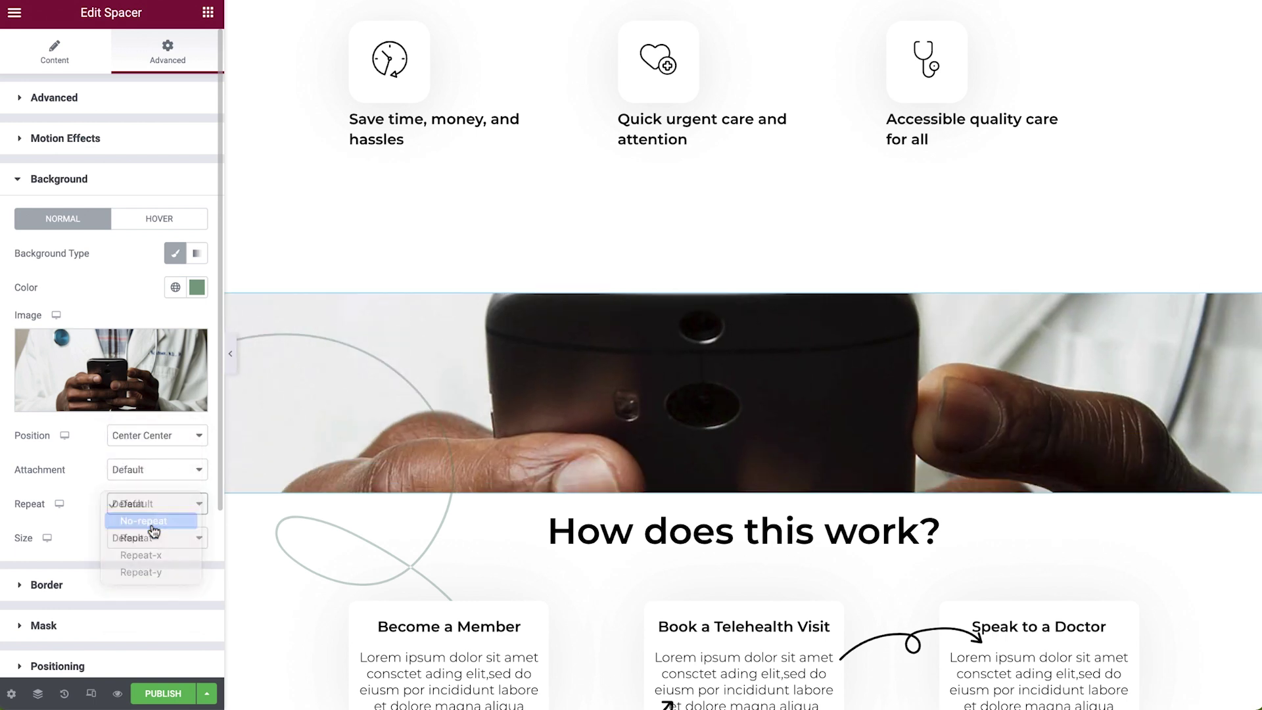
{"action": "left_click", "coordinate": [154, 540]}
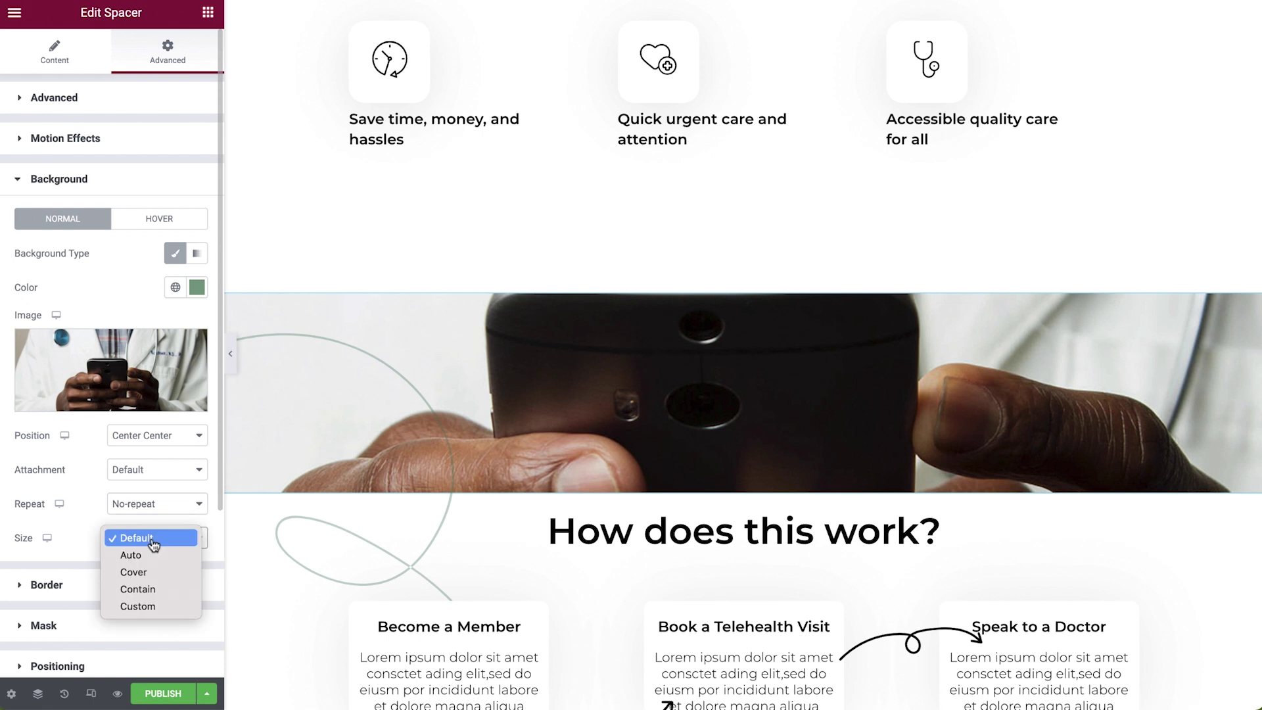
{"action": "left_click", "coordinate": [150, 574]}
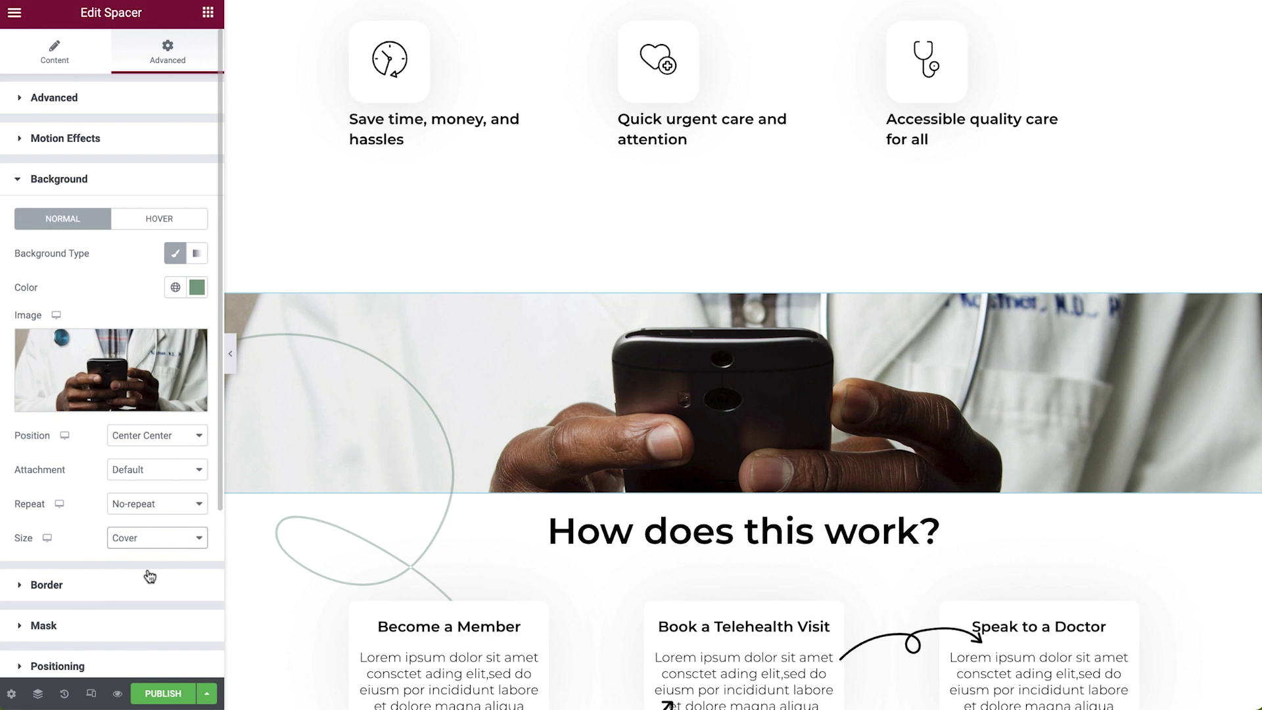
{"action": "left_click", "coordinate": [155, 470]}
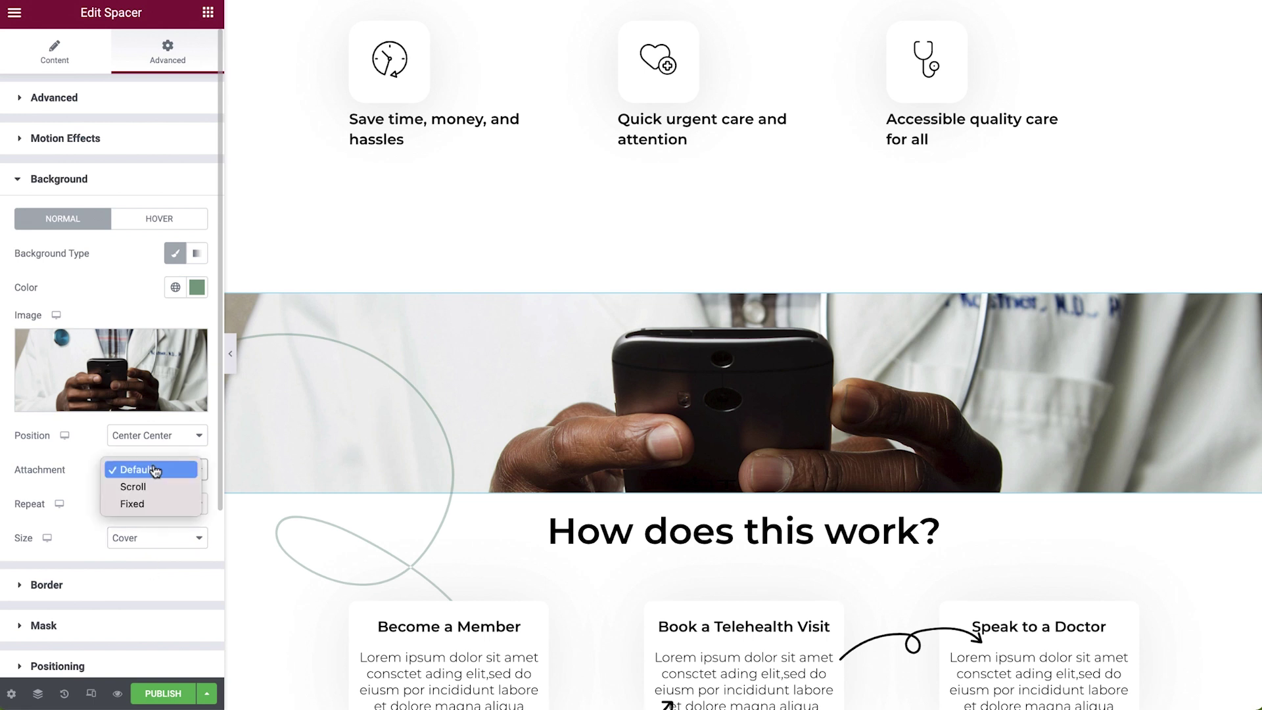
{"action": "left_click", "coordinate": [154, 504]}
{"action": "scroll", "coordinate": [358, 451], "scroll_direction": "down", "scroll_amount": 4}
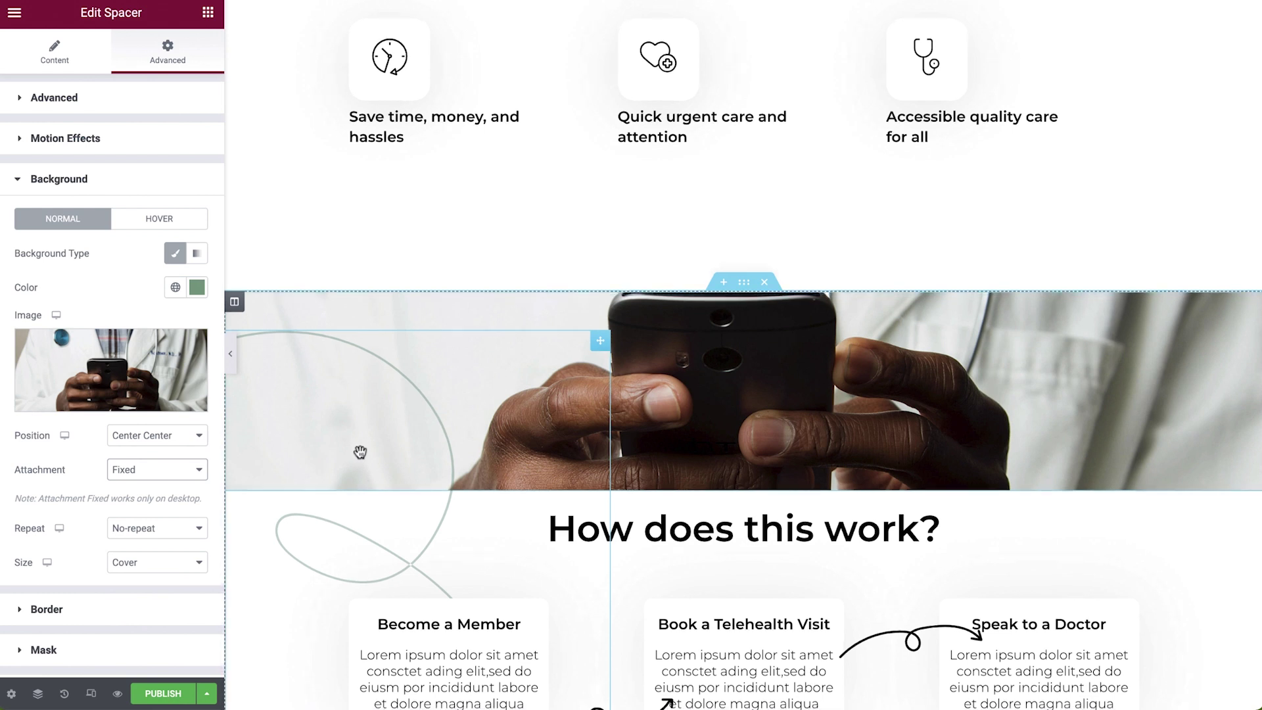
{"action": "scroll", "coordinate": [360, 452], "scroll_direction": "up", "scroll_amount": 2}
{"action": "scroll", "coordinate": [360, 452], "scroll_direction": "up", "scroll_amount": 1}
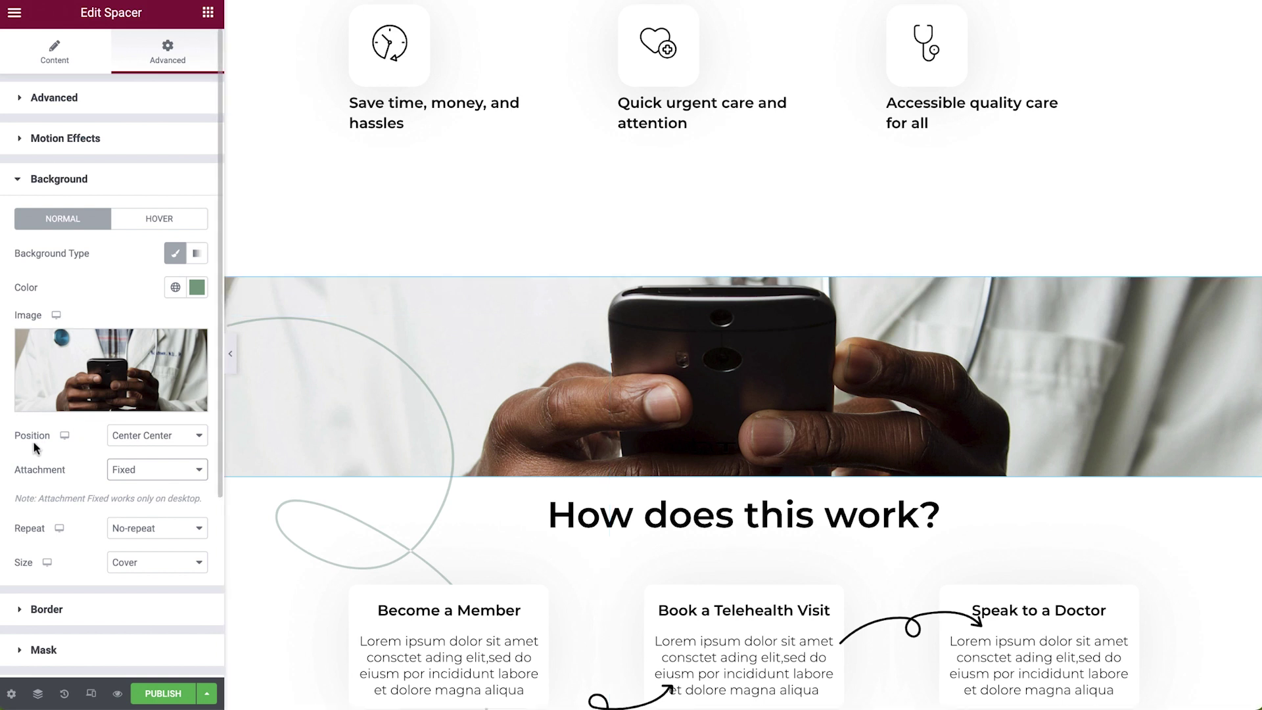
Step: Give the banner a Classic hover background showing the couple seated on a sofa
{"action": "left_click", "coordinate": [141, 221]}
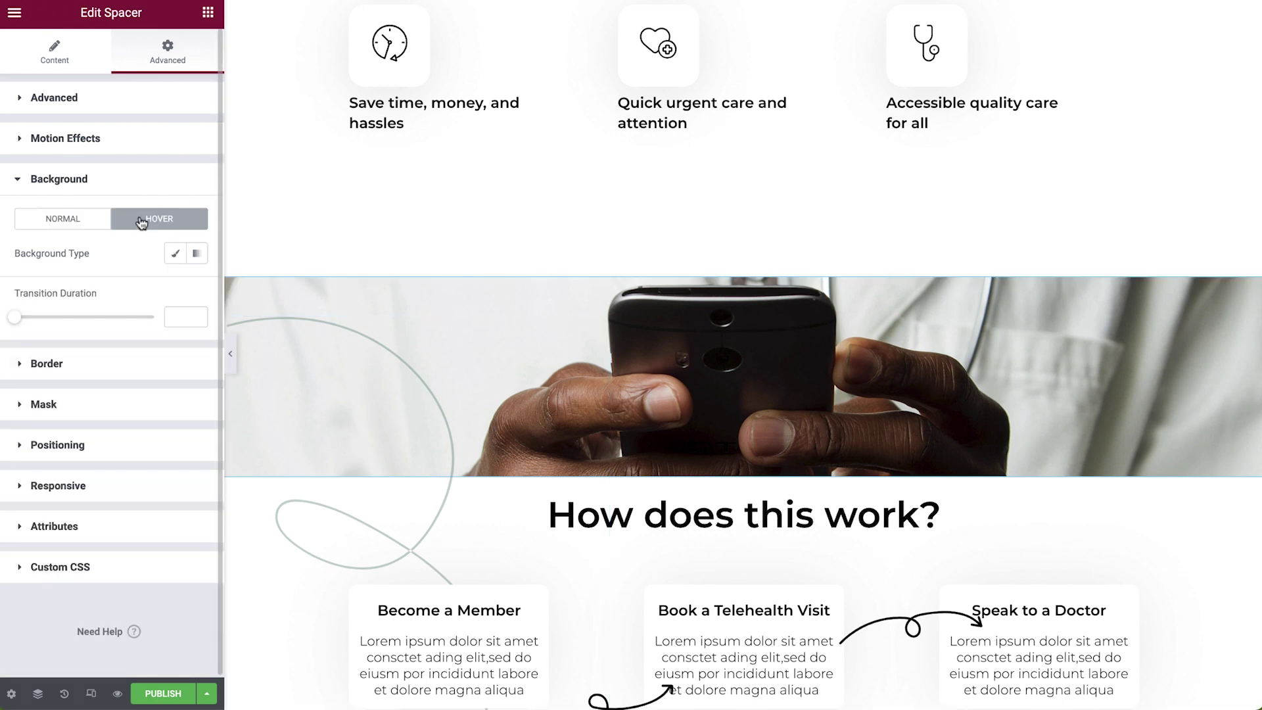
{"action": "left_click", "coordinate": [175, 253]}
{"action": "left_click", "coordinate": [163, 362]}
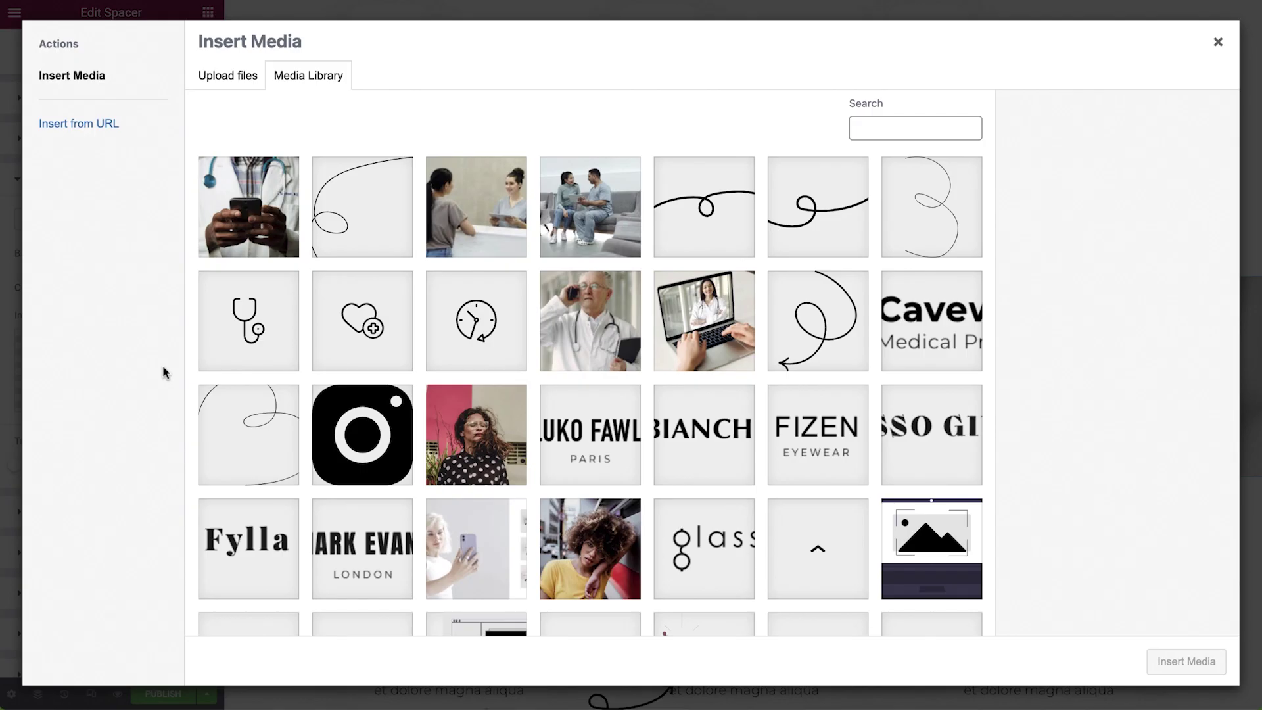
{"action": "left_click", "coordinate": [582, 229]}
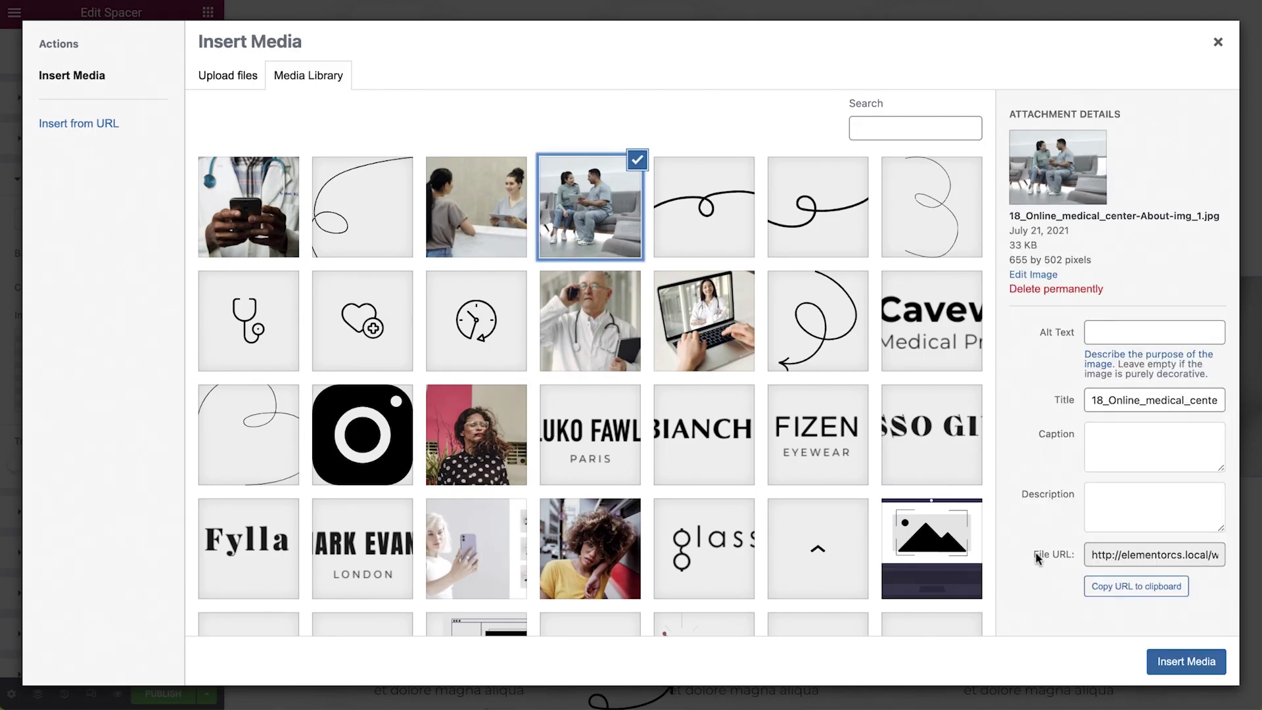
{"action": "left_click", "coordinate": [1149, 676]}
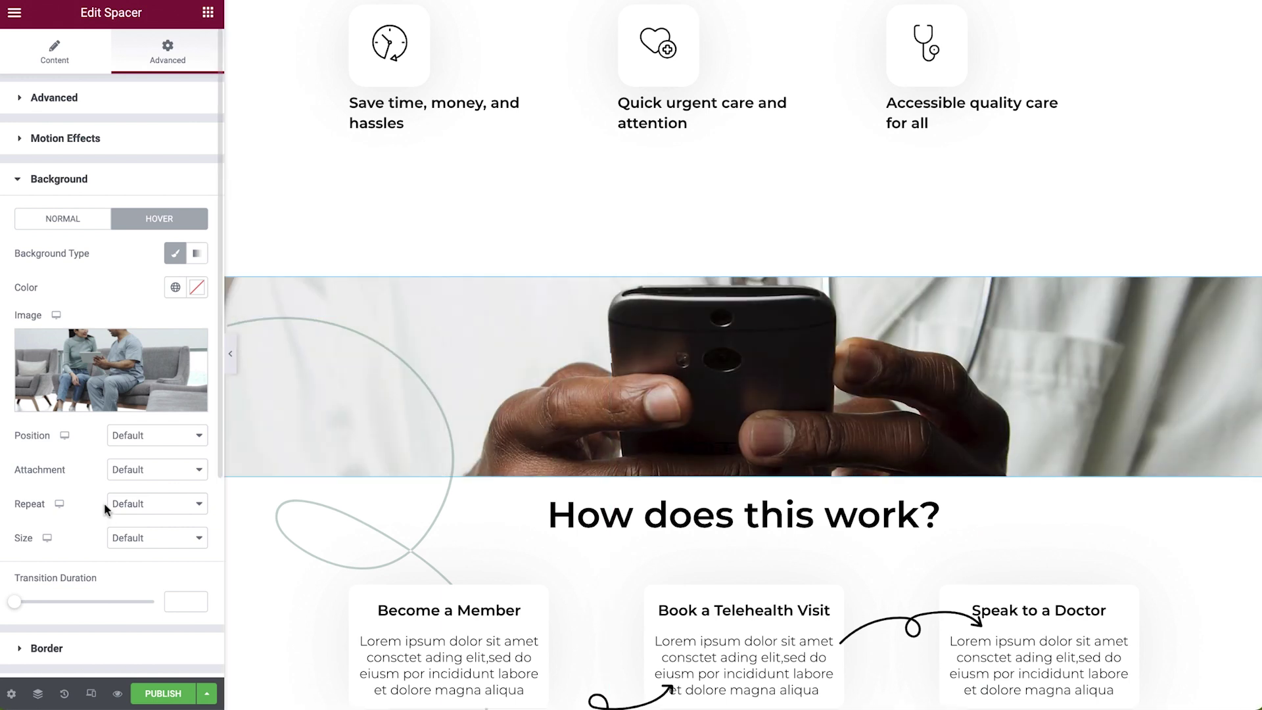
Step: Give the phone image banner a solid 12 px border
{"action": "left_click", "coordinate": [75, 185]}
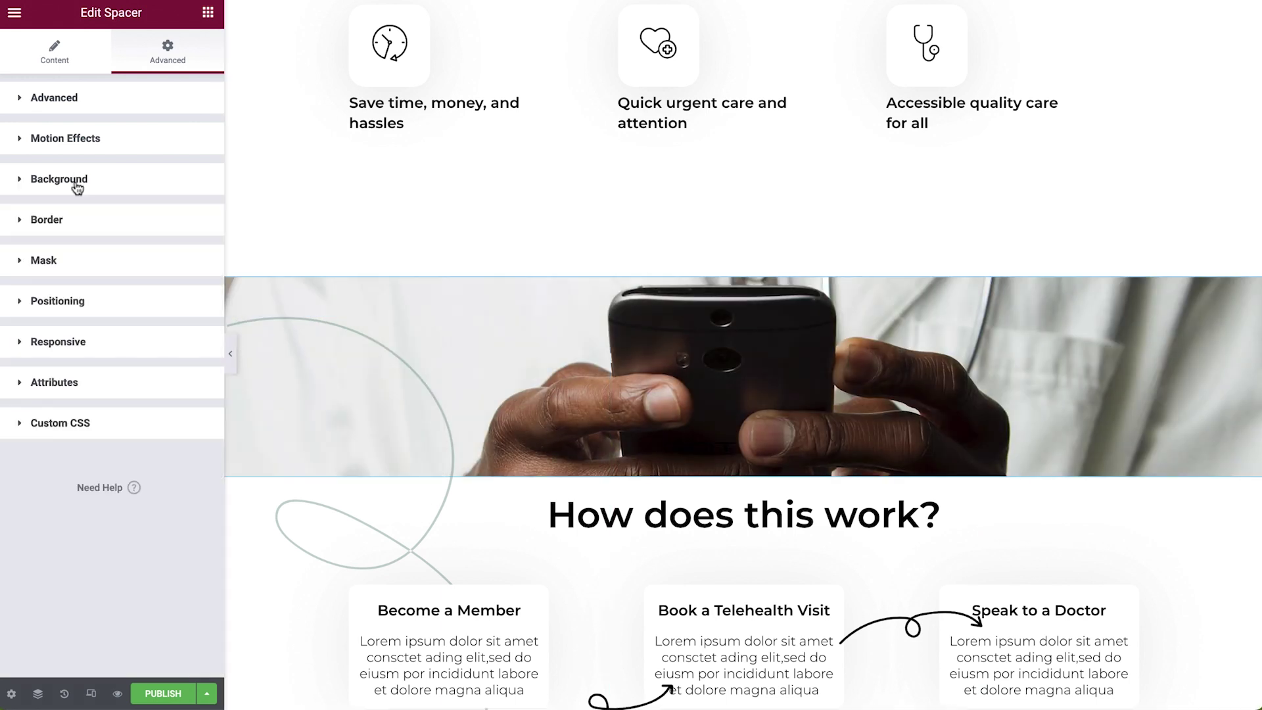
{"action": "left_click", "coordinate": [102, 227]}
{"action": "left_click", "coordinate": [164, 292]}
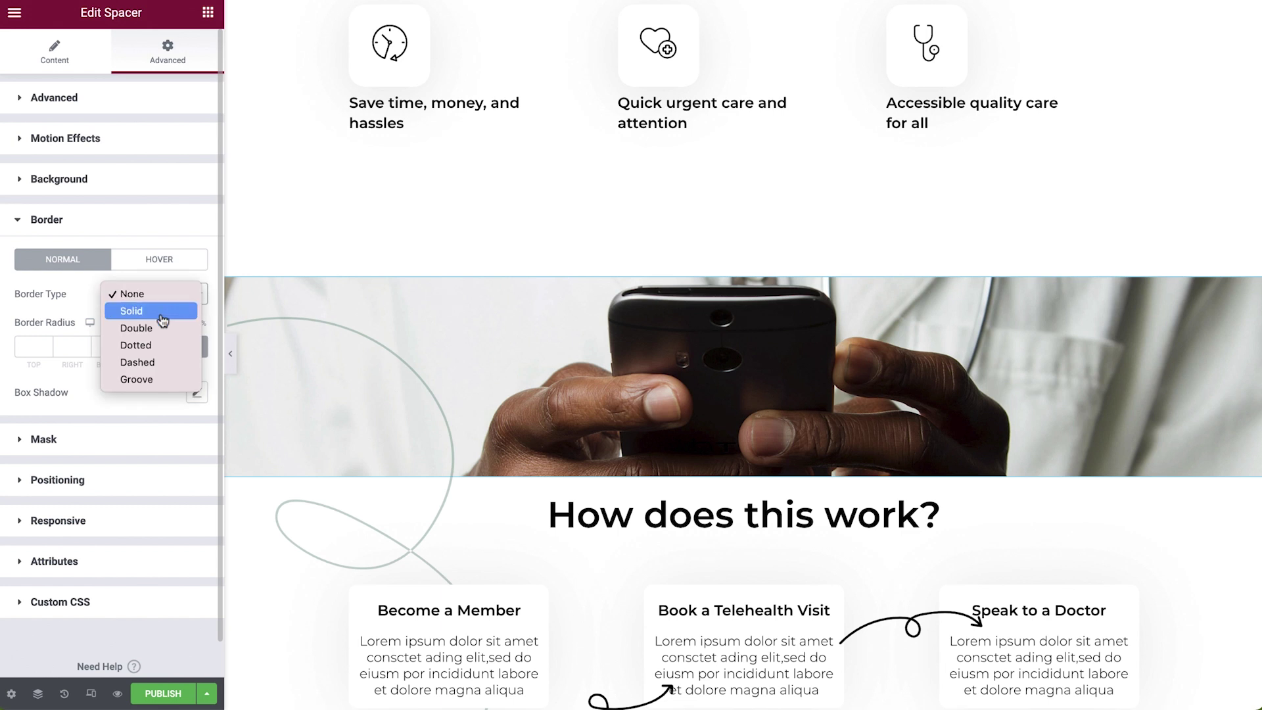
{"action": "left_click", "coordinate": [152, 311]}
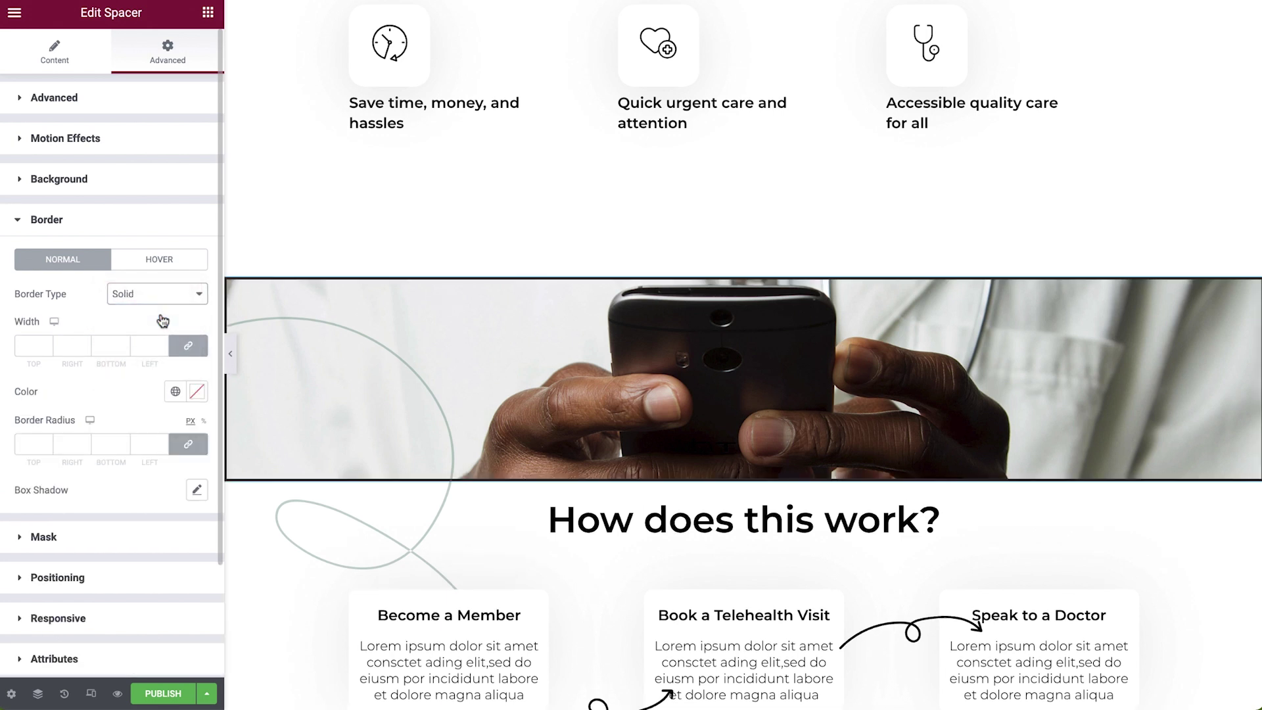
{"action": "left_click", "coordinate": [30, 346]}
{"action": "type", "text": "5"}
{"action": "key", "text": "Up"}
{"action": "key", "text": "Up"}
{"action": "key", "text": "Up"}
{"action": "key", "text": "Up"}
{"action": "key", "text": "Up"}
{"action": "key", "text": "Up"}
{"action": "key", "text": "Up"}
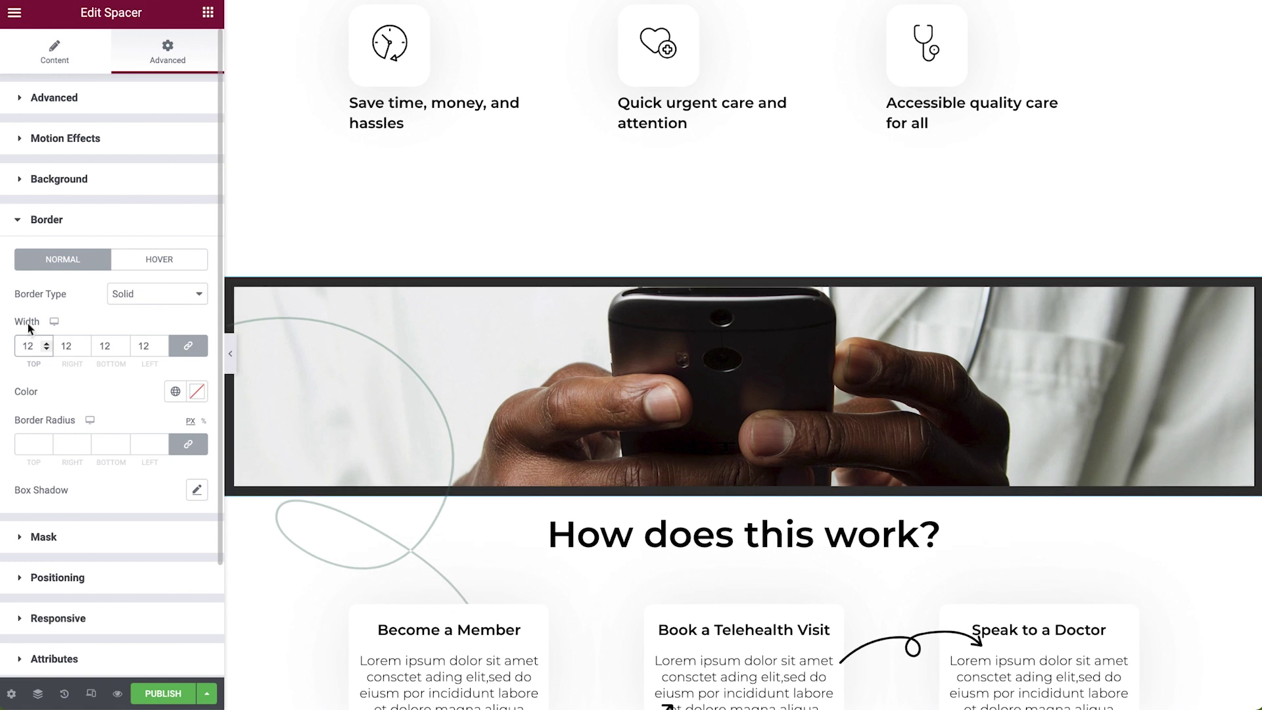
Step: Try a corner radius, clear it, and set the border type back to None
{"action": "left_click", "coordinate": [25, 448]}
{"action": "type", "text": "38"}
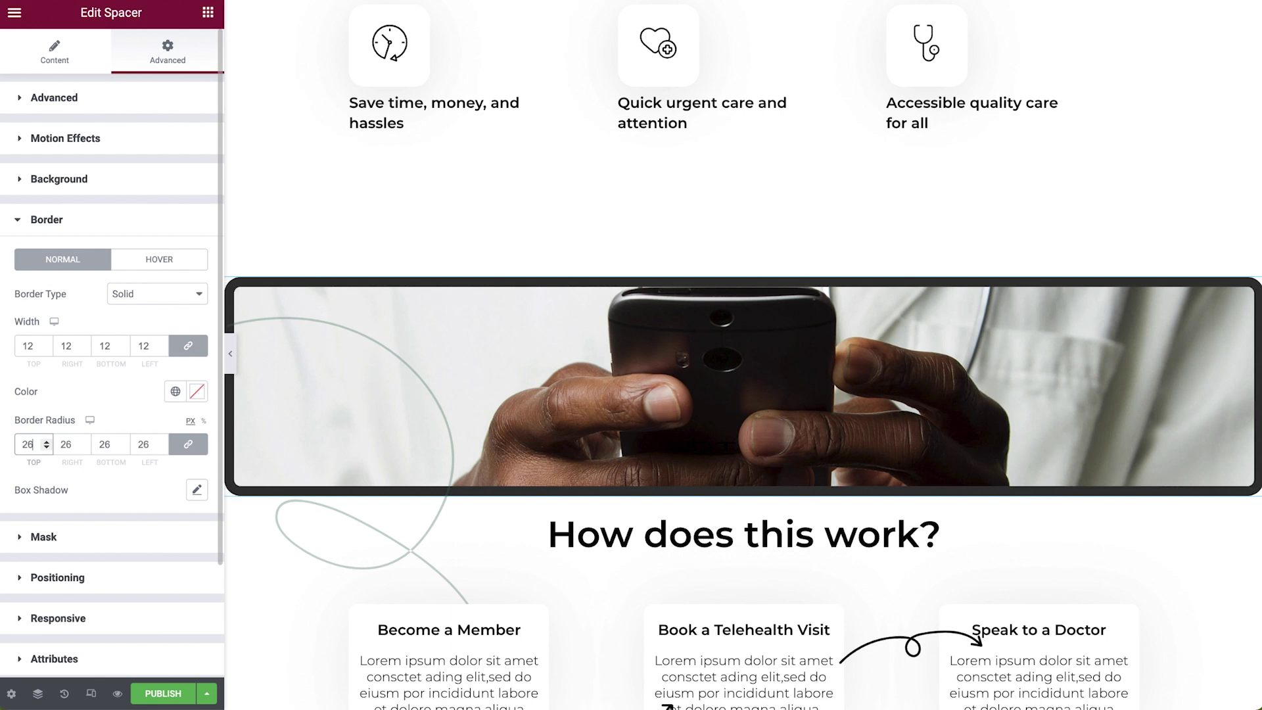
{"action": "key", "text": "BackSpace"}
{"action": "left_click", "coordinate": [134, 297]}
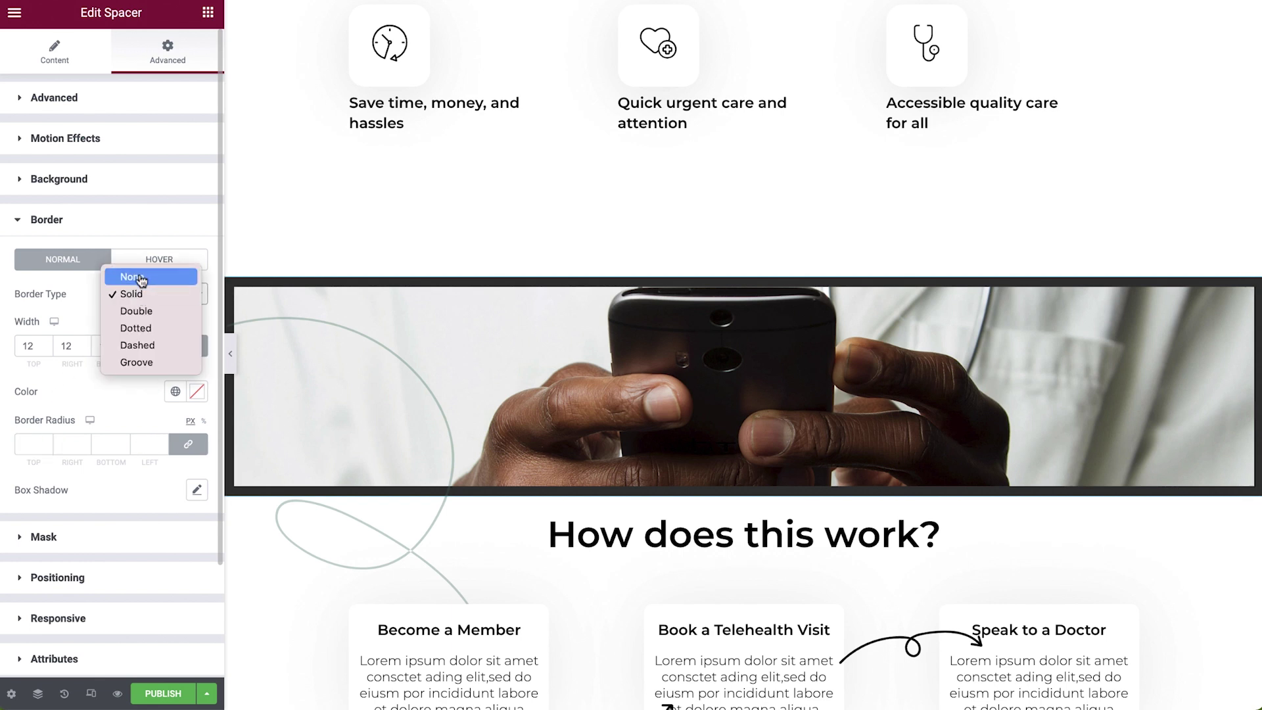
{"action": "left_click", "coordinate": [140, 277]}
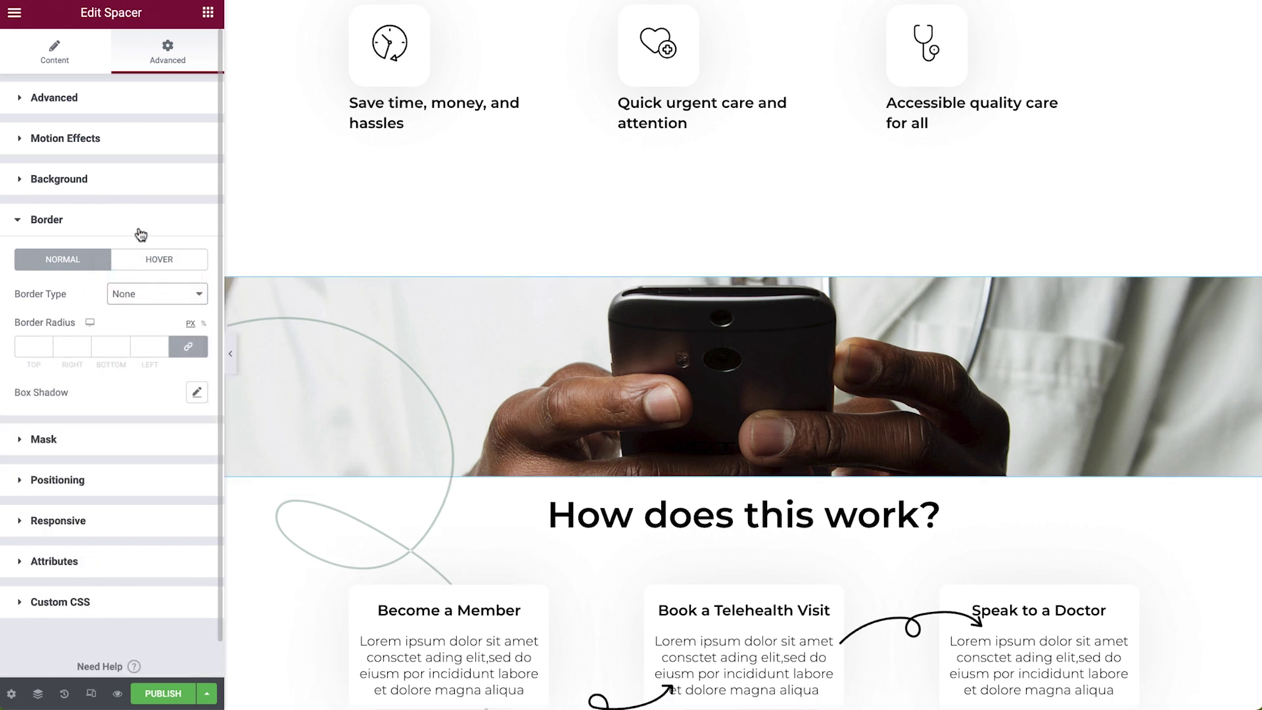
Step: Enable the banner's mask and try the Triangle, then Custom, mask shapes
{"action": "left_click", "coordinate": [141, 228]}
{"action": "left_click", "coordinate": [145, 270]}
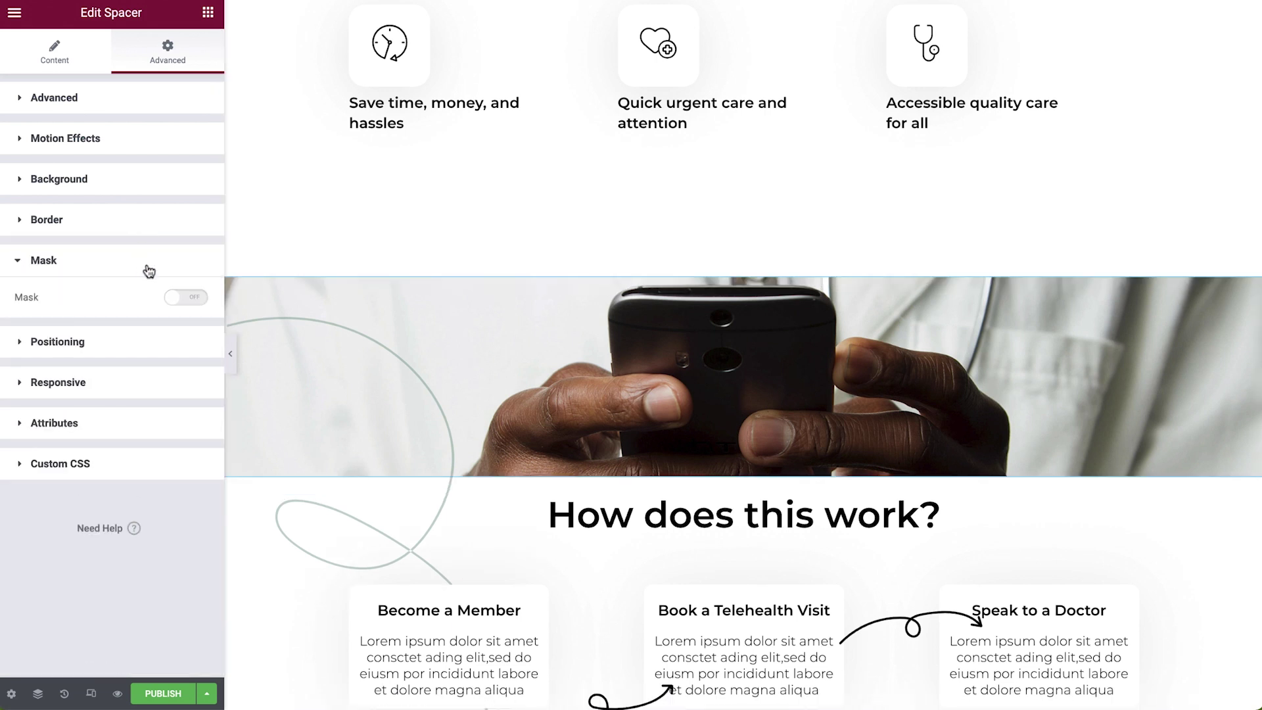
{"action": "left_click", "coordinate": [195, 299]}
{"action": "left_click", "coordinate": [184, 329]}
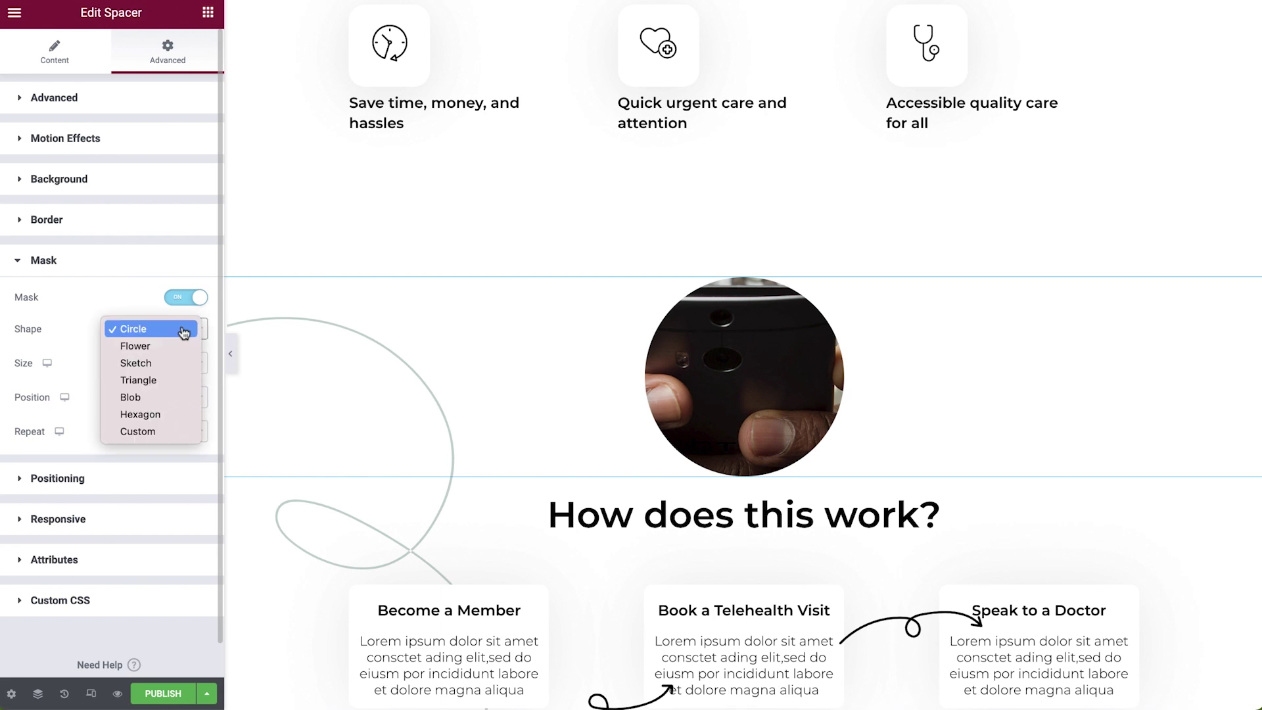
{"action": "left_click", "coordinate": [175, 381]}
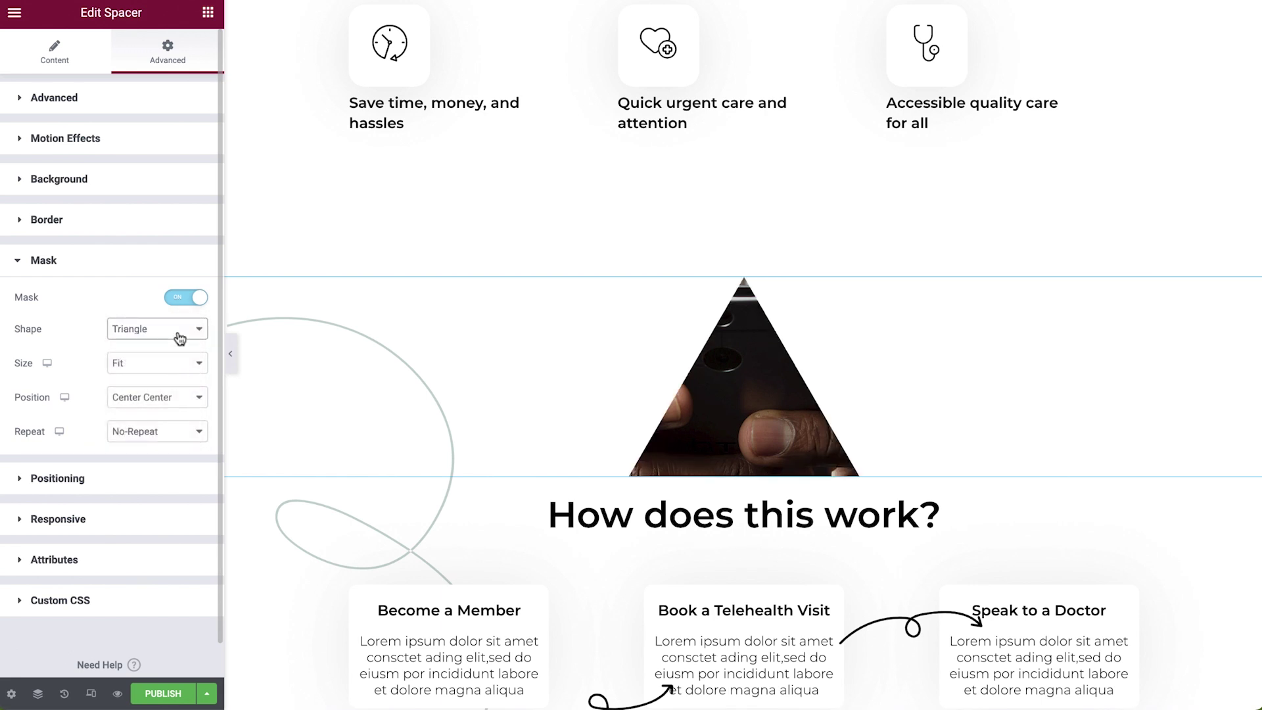
{"action": "left_click", "coordinate": [179, 338]}
{"action": "left_click", "coordinate": [174, 378]}
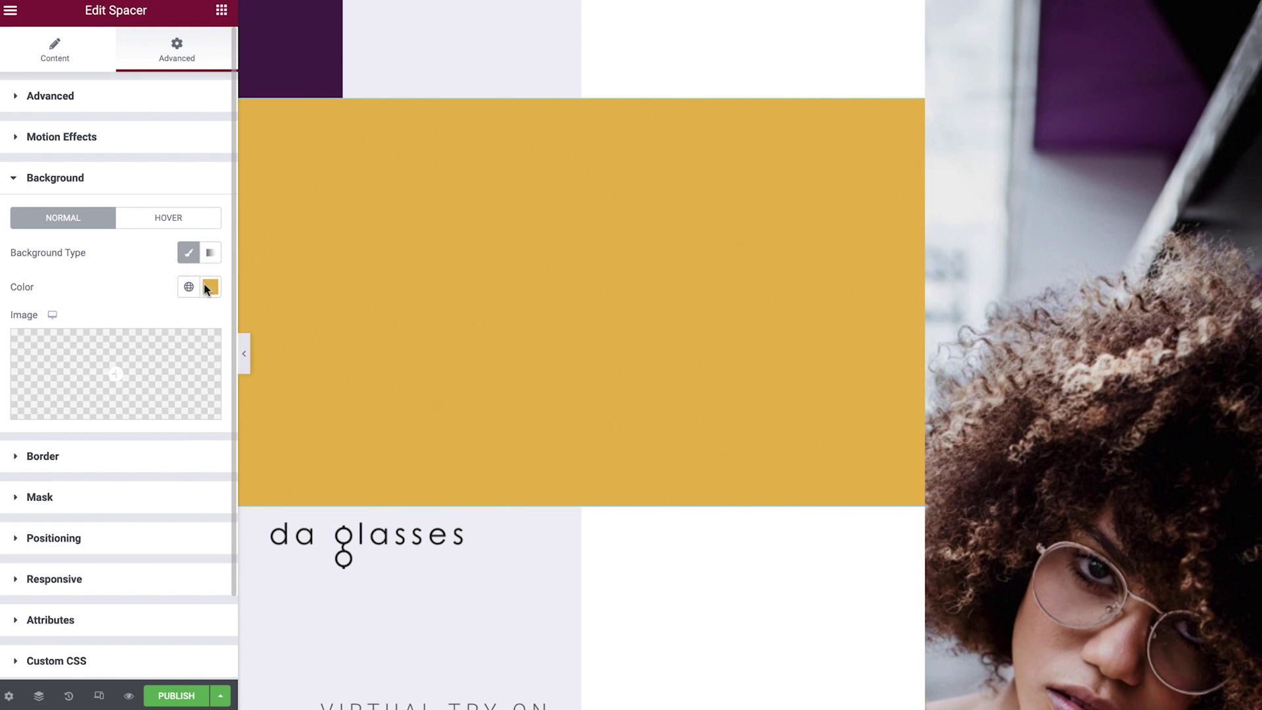
Step: Set the yellow spacer's width to Custom at 225 px
{"action": "left_click", "coordinate": [180, 184]}
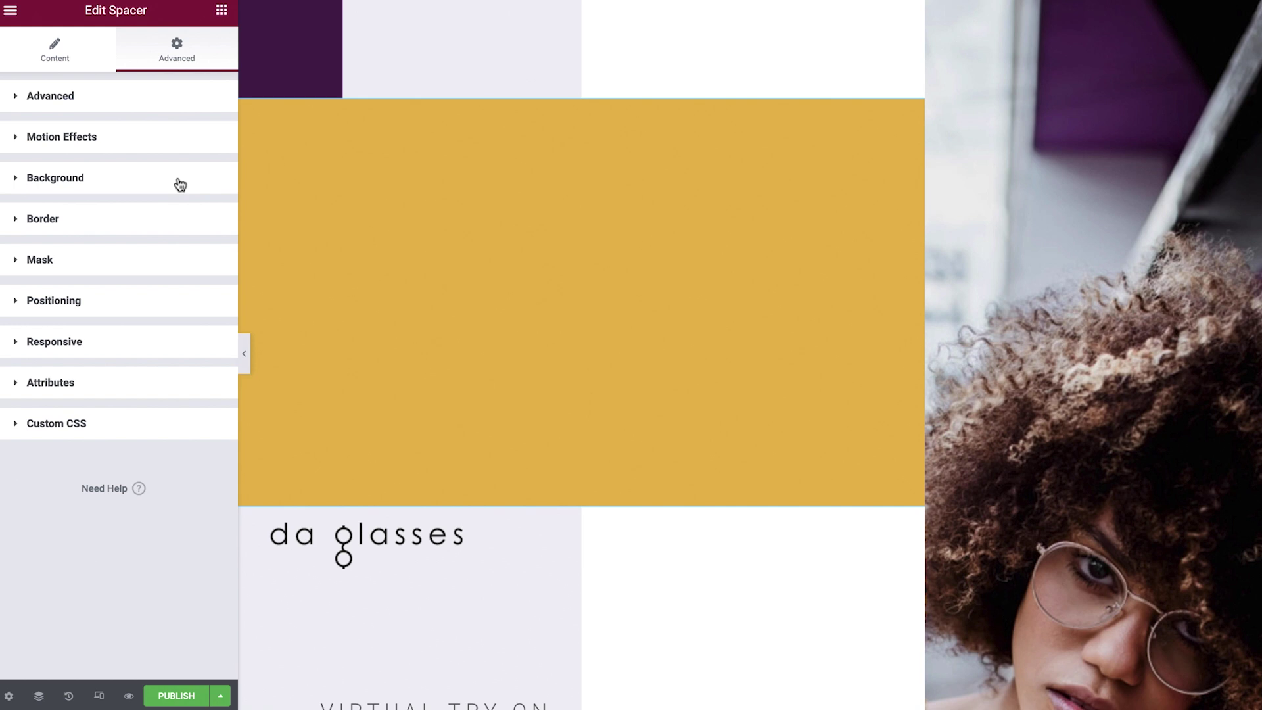
{"action": "left_click", "coordinate": [162, 309]}
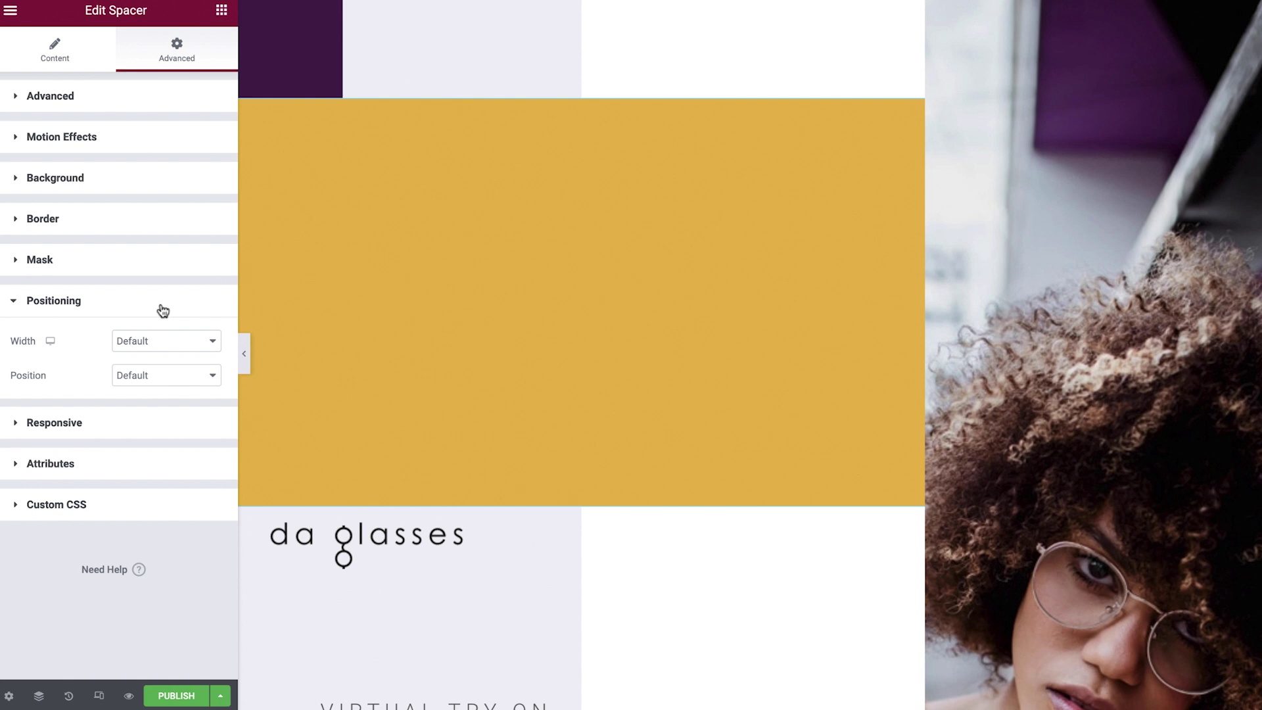
{"action": "left_click", "coordinate": [172, 341]}
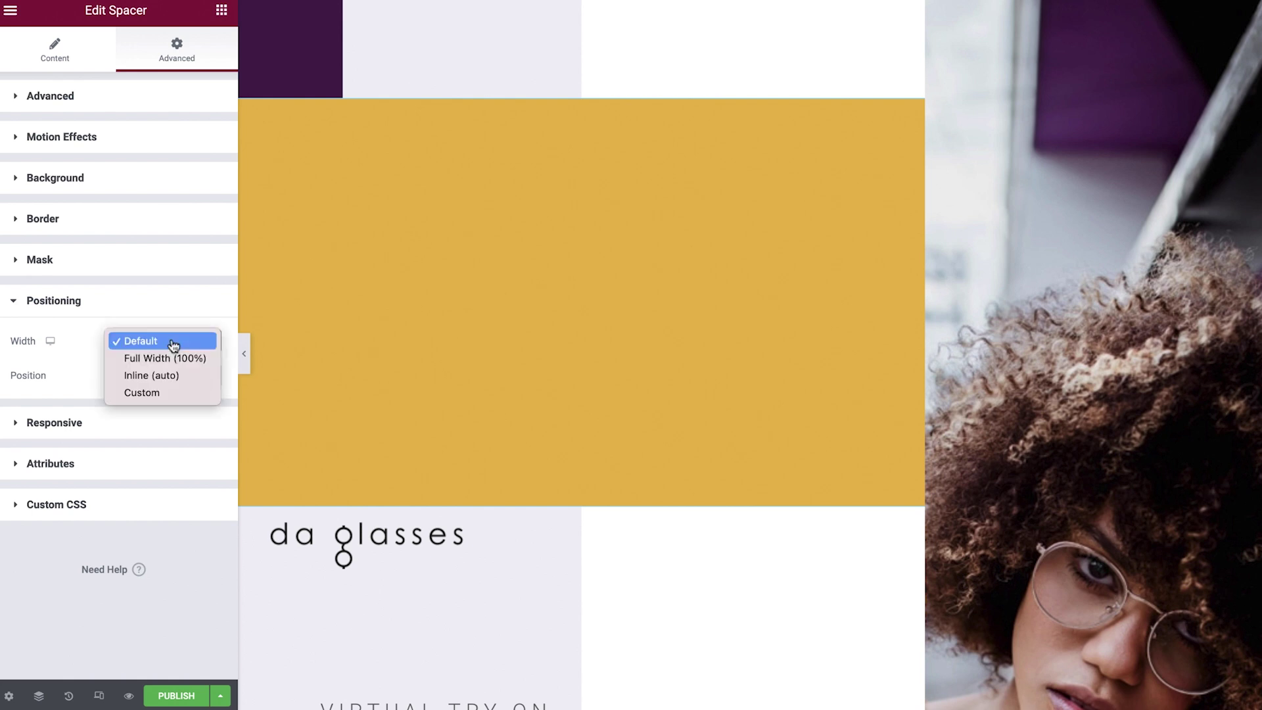
{"action": "left_click", "coordinate": [171, 393]}
{"action": "left_click_drag", "start_coordinate": [11, 401], "coordinate": [48, 402]}
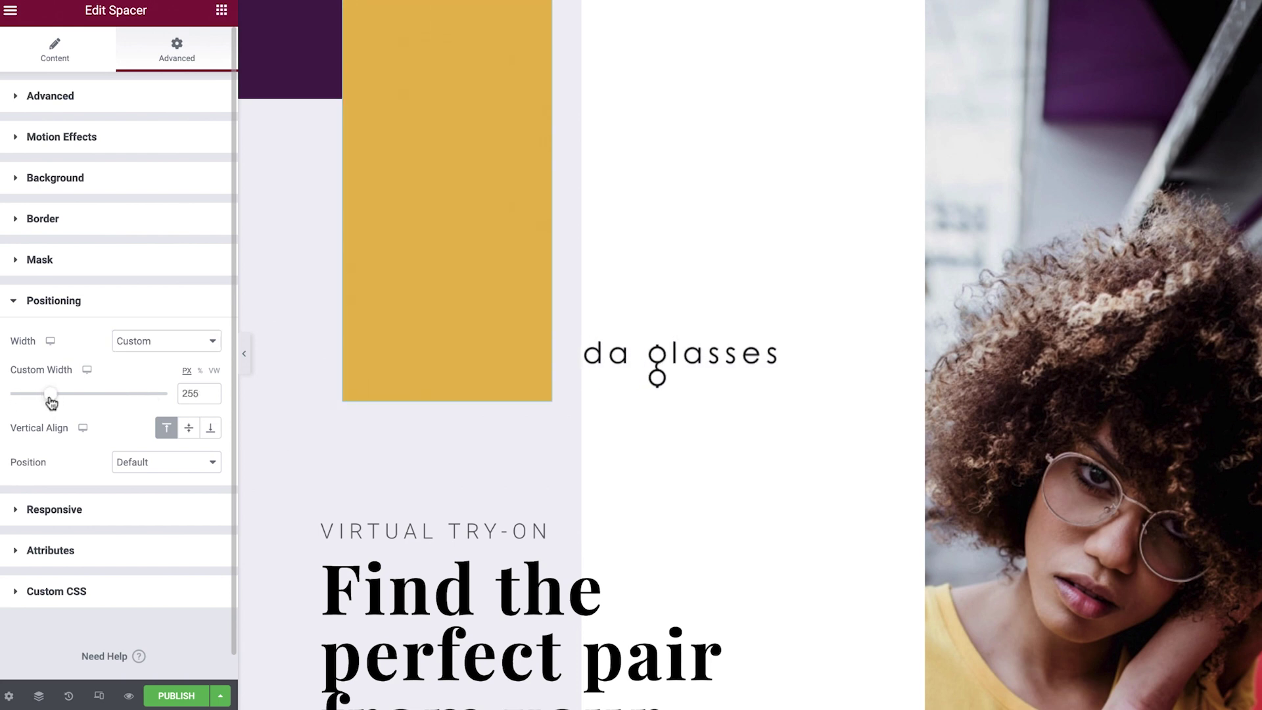
{"action": "double_click", "coordinate": [190, 392]}
{"action": "type", "text": "225"}
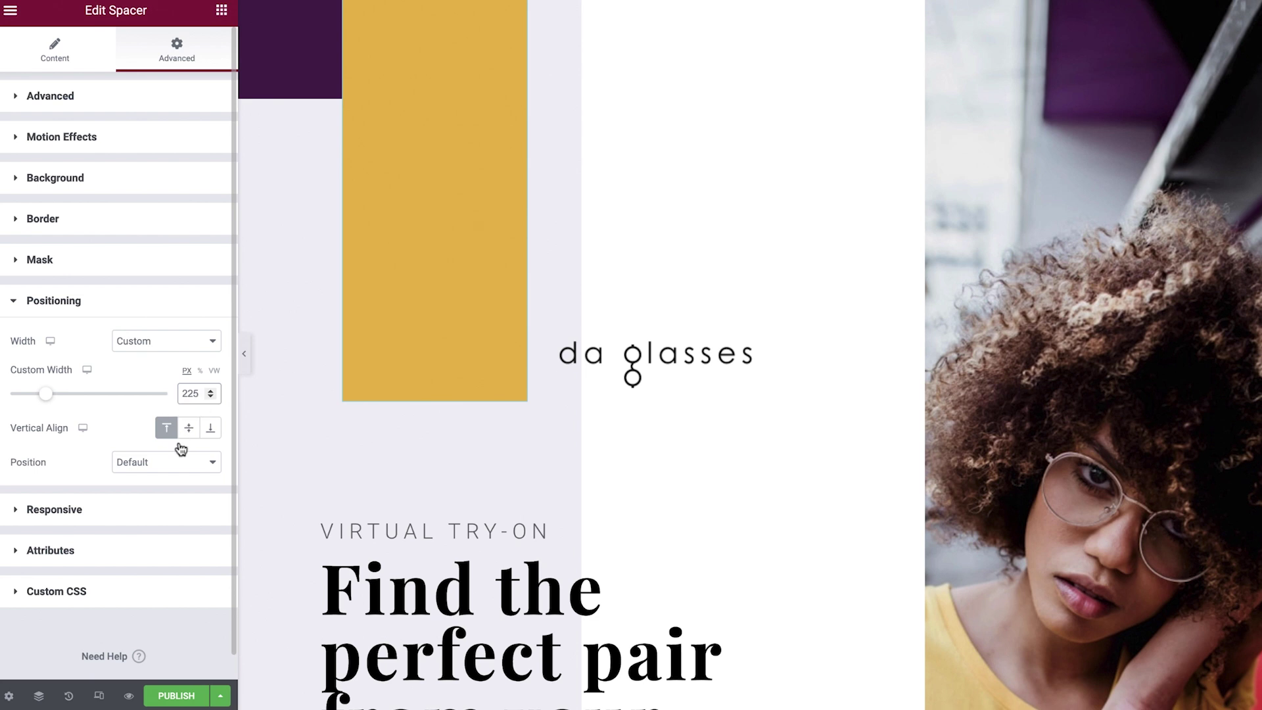
{"action": "left_click", "coordinate": [172, 468]}
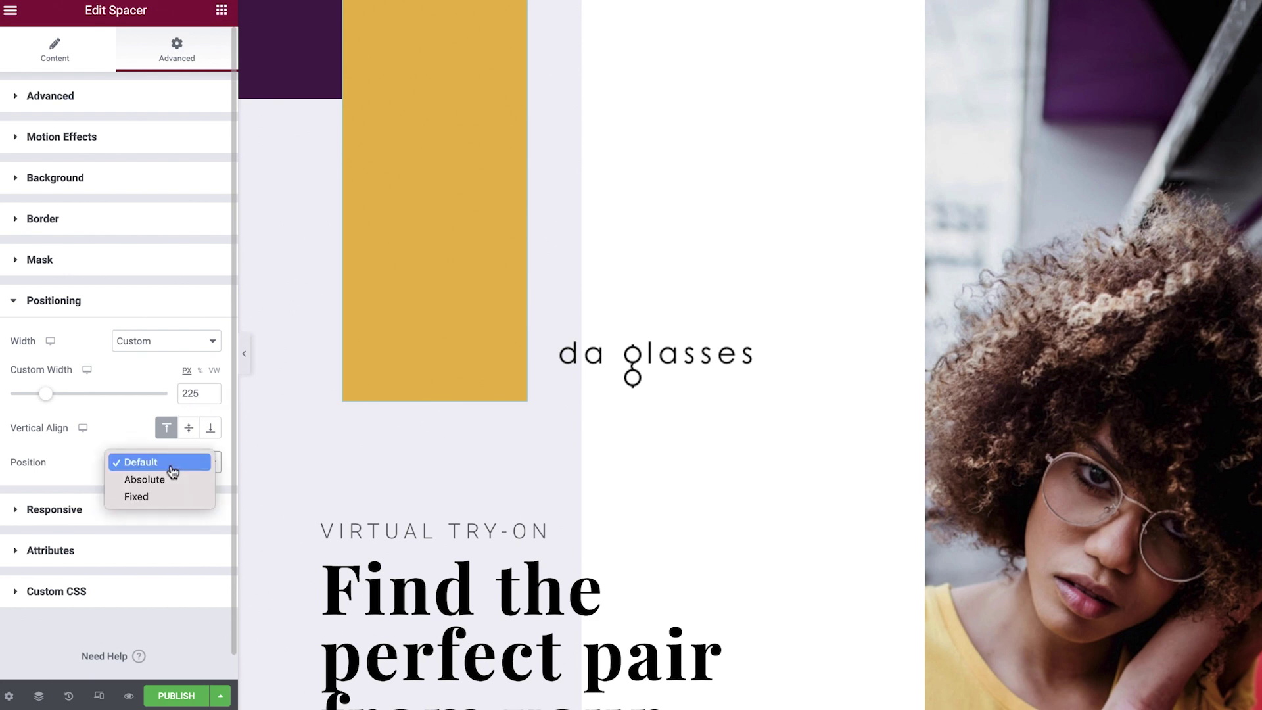
Step: Make the yellow spacer Absolute, move it beside the woman's photo, and set vertical offset 0
{"action": "left_click", "coordinate": [170, 480]}
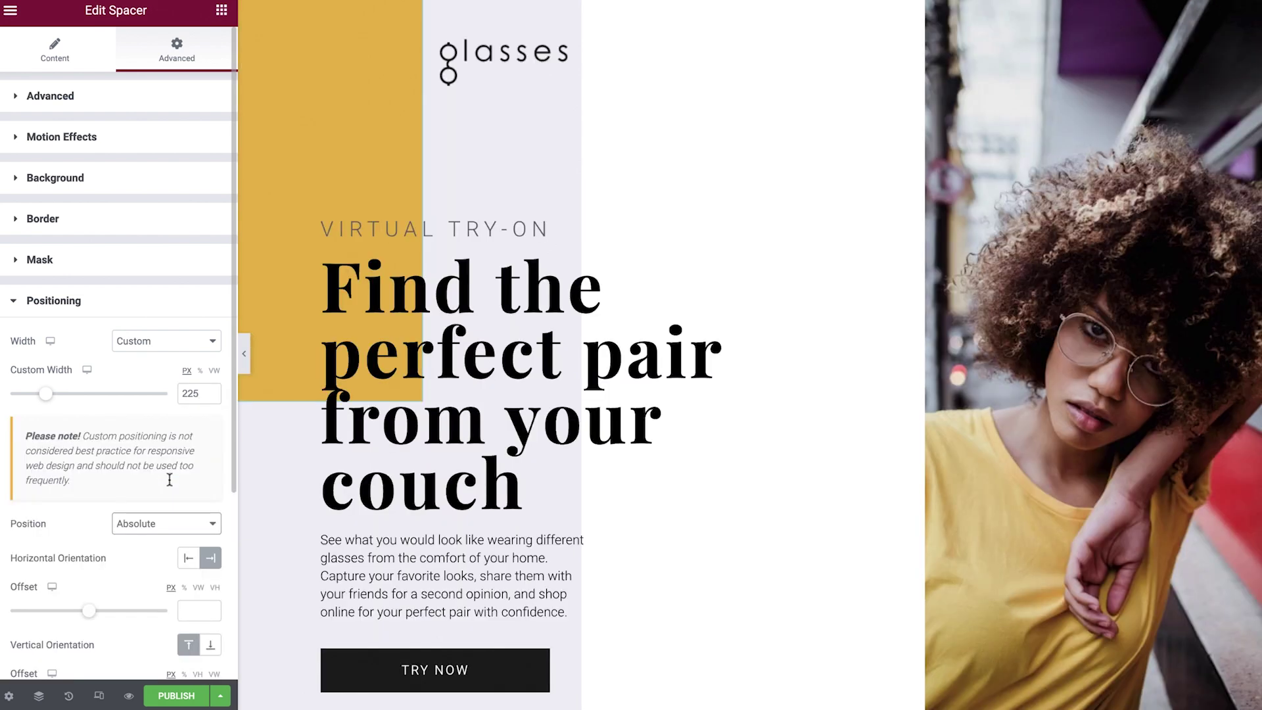
{"action": "left_click_drag", "start_coordinate": [259, 290], "coordinate": [889, 45]}
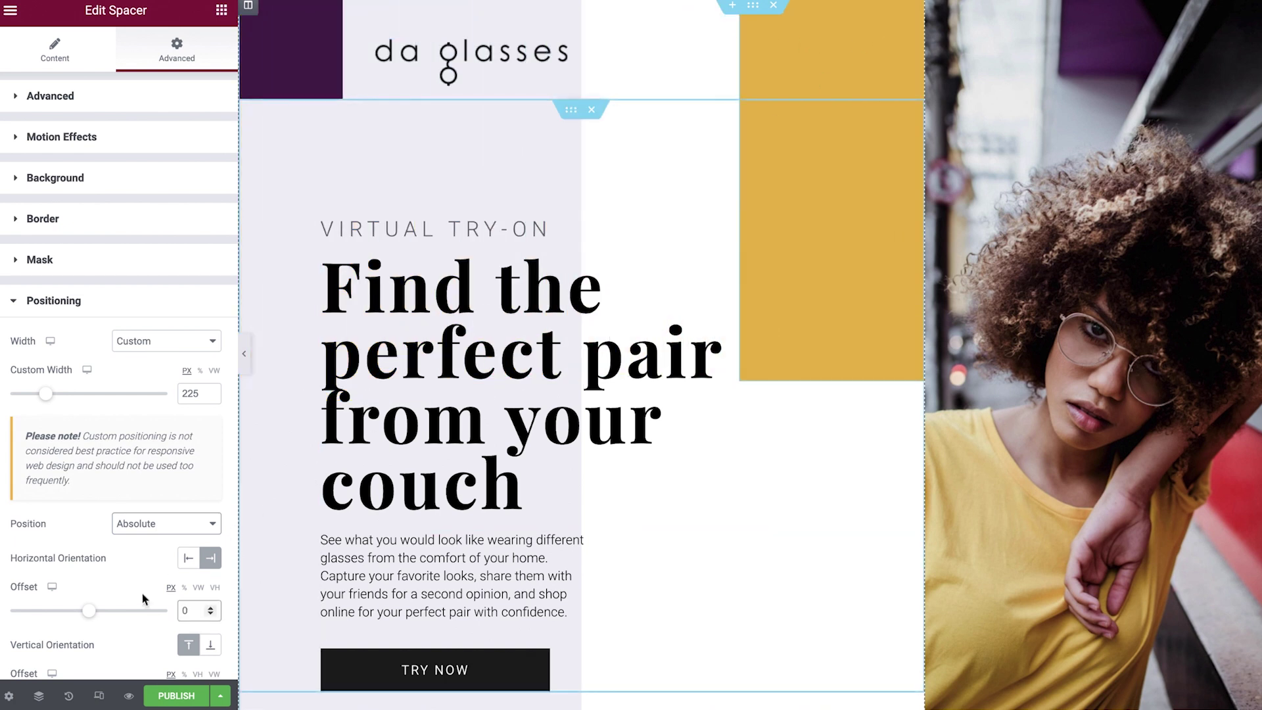
{"action": "scroll", "coordinate": [131, 624], "scroll_direction": "down", "scroll_amount": 2}
{"action": "left_click_drag", "start_coordinate": [89, 608], "coordinate": [122, 617]}
{"action": "double_click", "coordinate": [190, 607]}
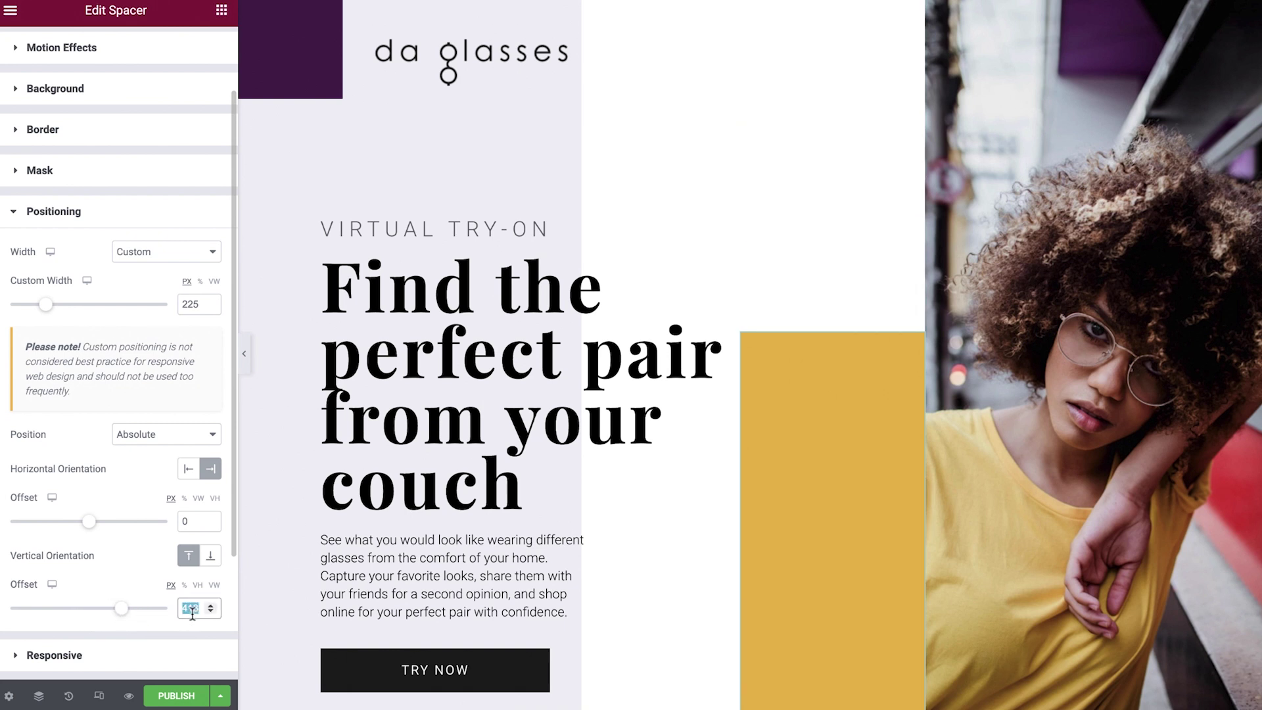
{"action": "type", "text": "0"}
{"action": "scroll", "coordinate": [133, 573], "scroll_direction": "up", "scroll_amount": 2}
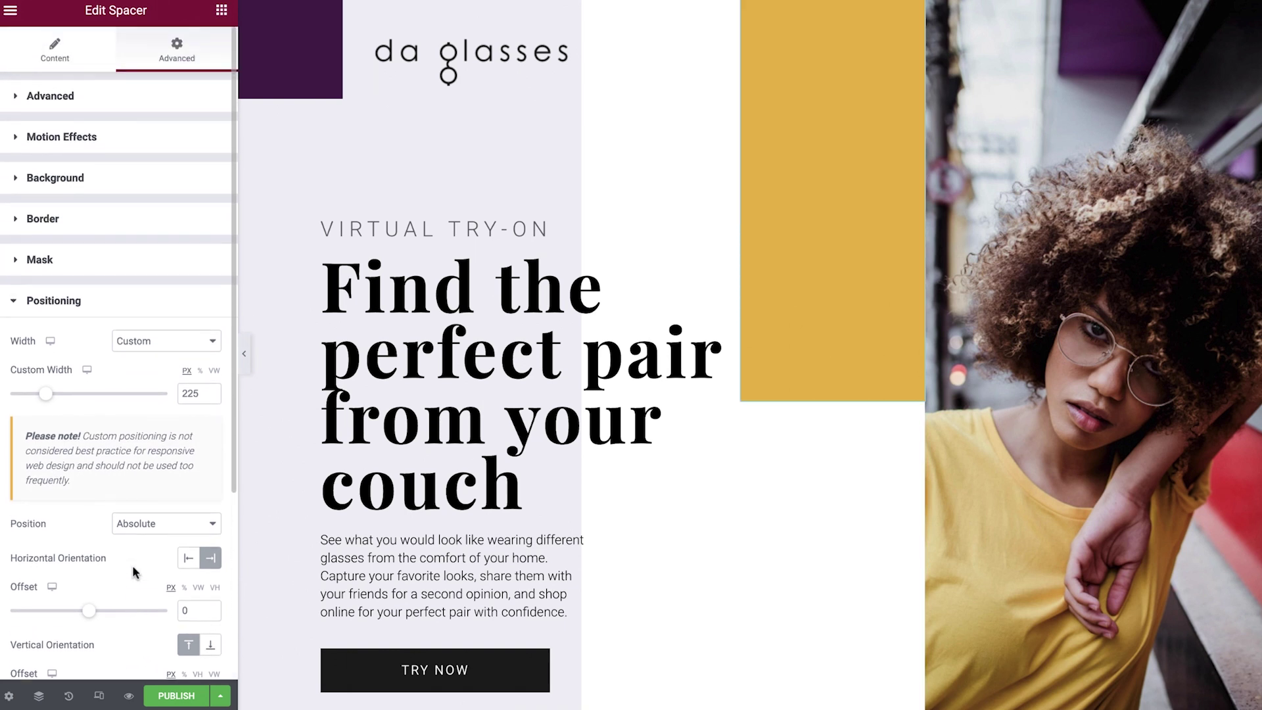
{"action": "left_click", "coordinate": [116, 304]}
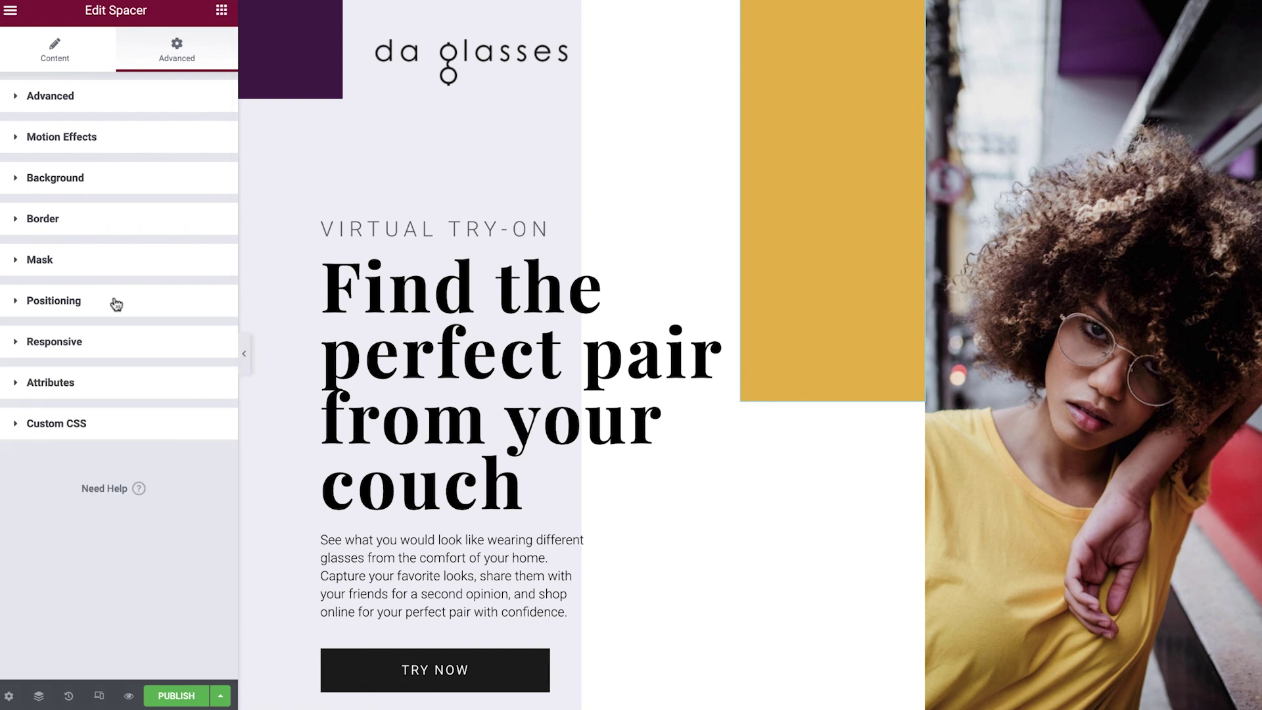
Step: Give the yellow spacer a Slide In Down entrance animation with Fast duration
{"action": "left_click", "coordinate": [121, 140]}
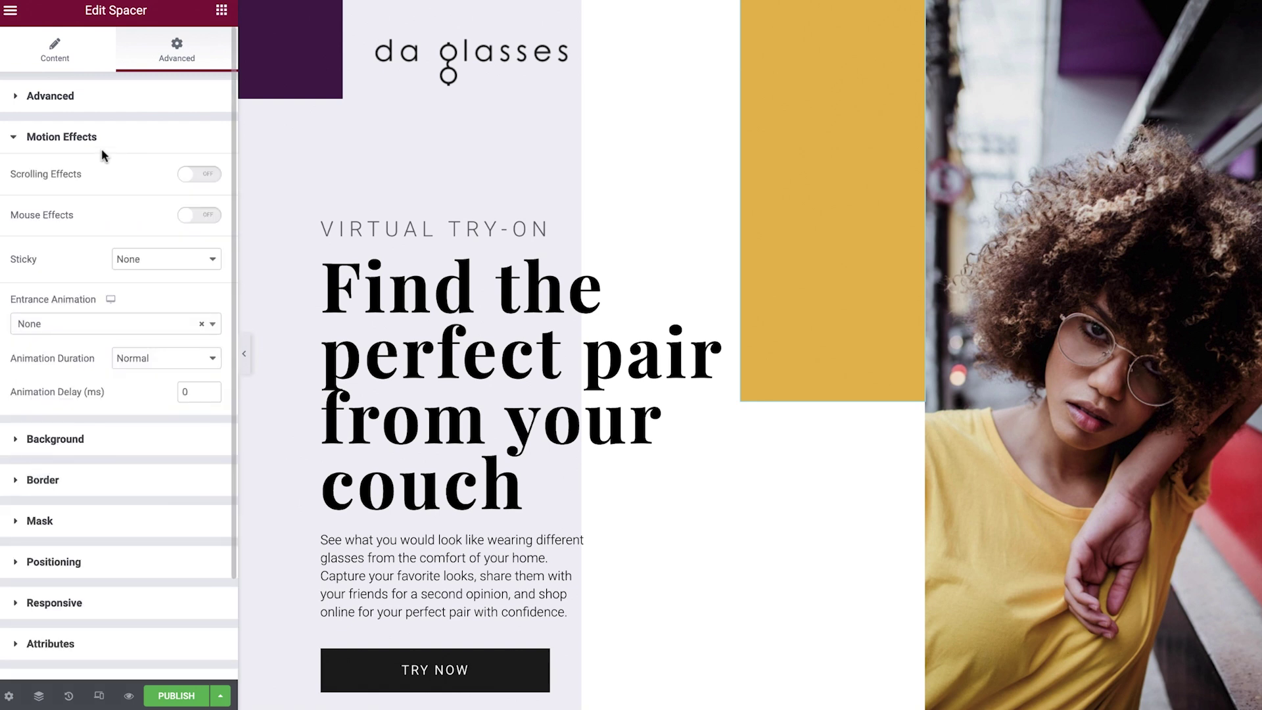
{"action": "left_click", "coordinate": [71, 325]}
{"action": "scroll", "coordinate": [79, 486], "scroll_direction": "down", "scroll_amount": 4}
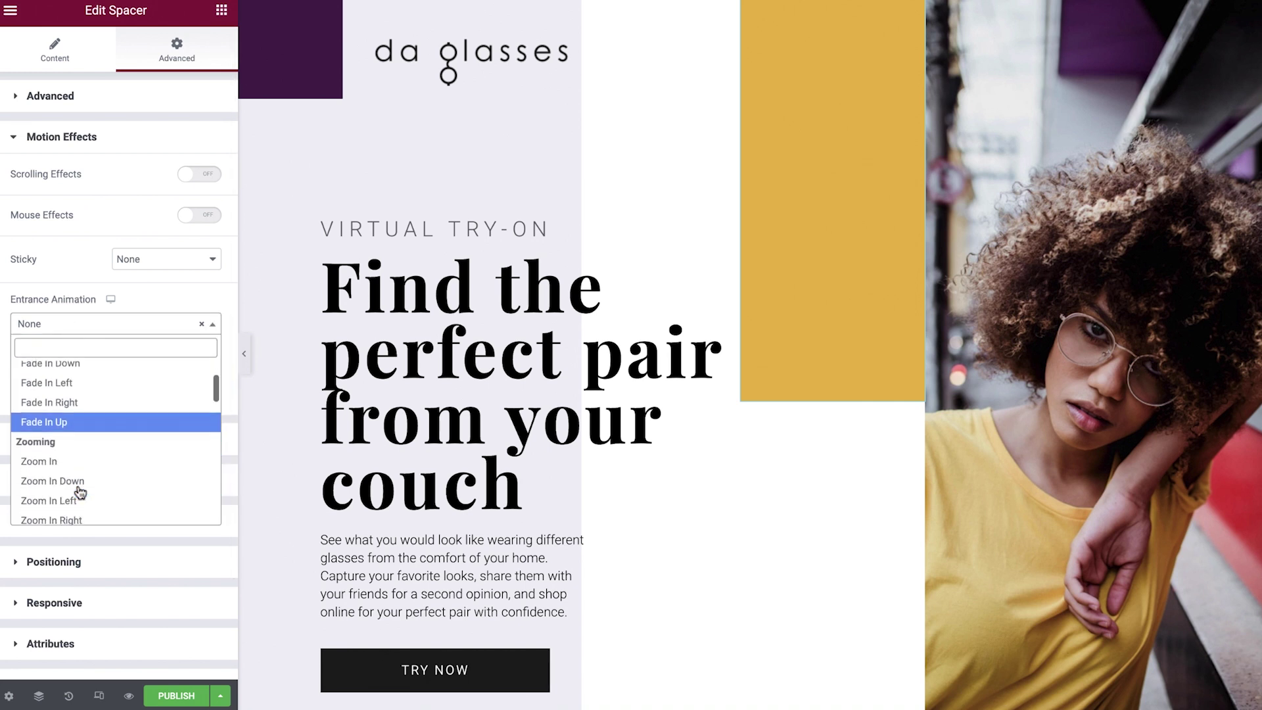
{"action": "scroll", "coordinate": [79, 490], "scroll_direction": "down", "scroll_amount": 2}
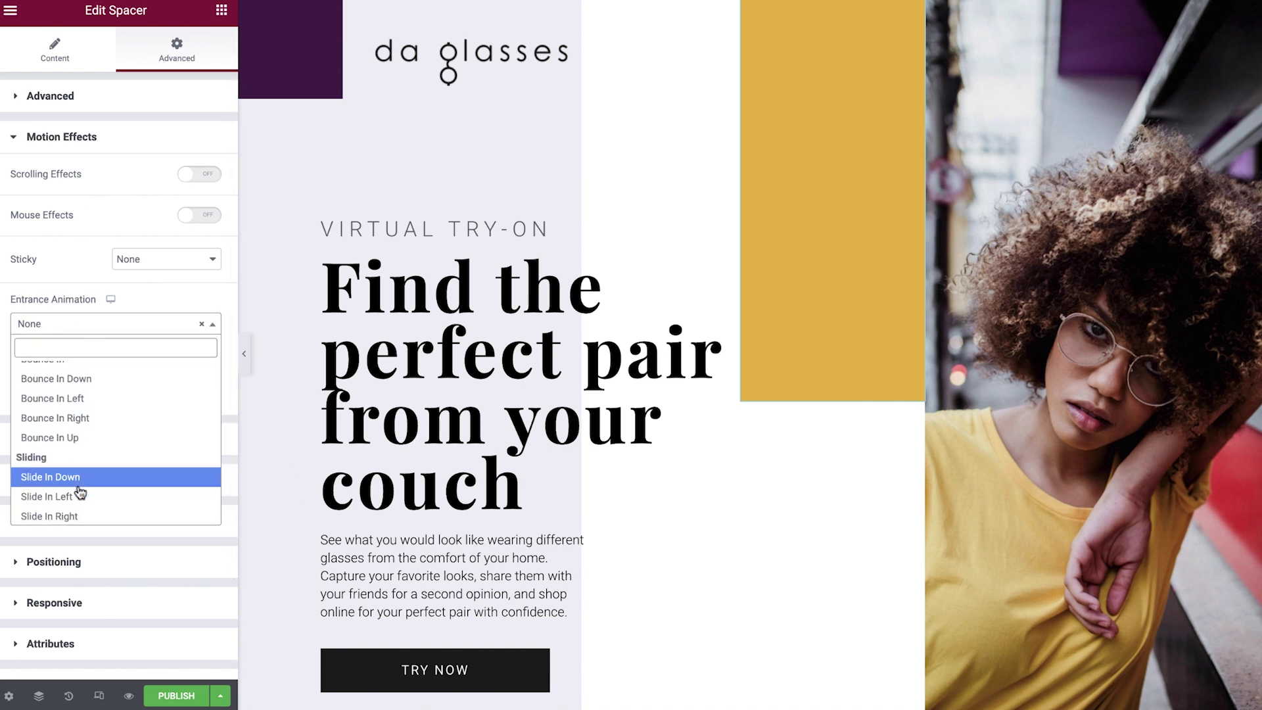
{"action": "left_click", "coordinate": [79, 483]}
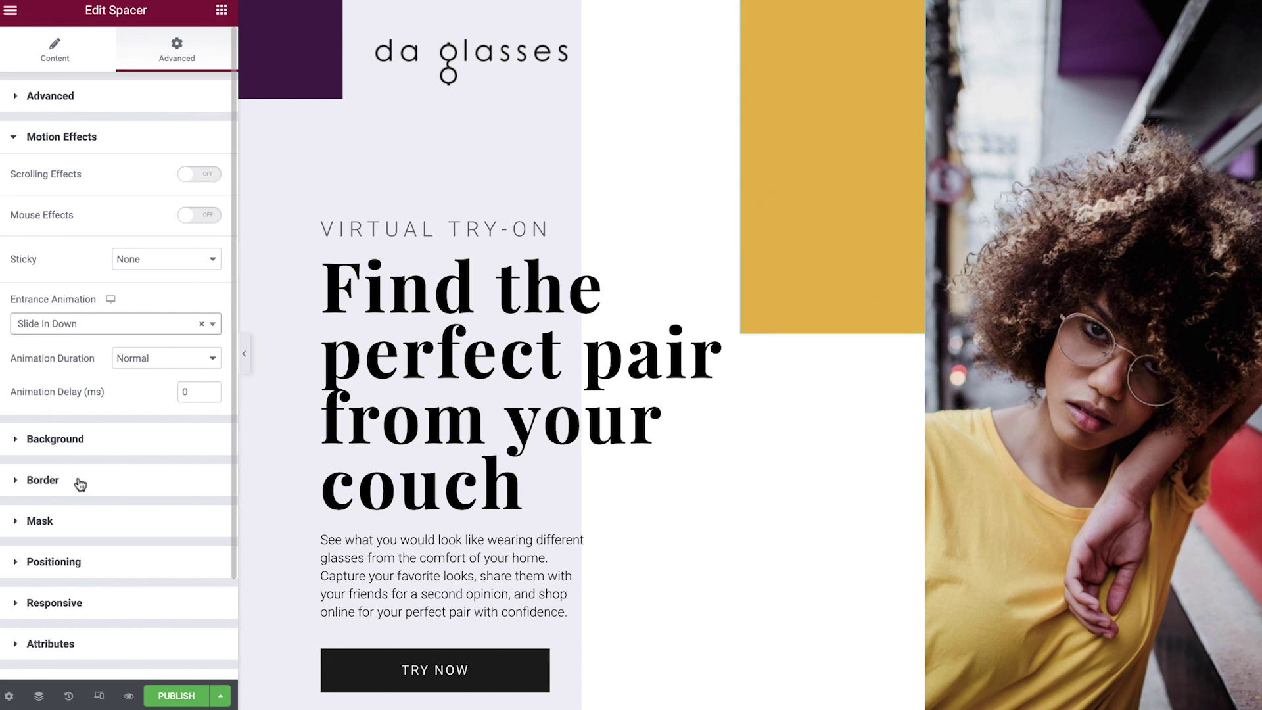
{"action": "left_click", "coordinate": [157, 358]}
{"action": "left_click", "coordinate": [158, 376]}
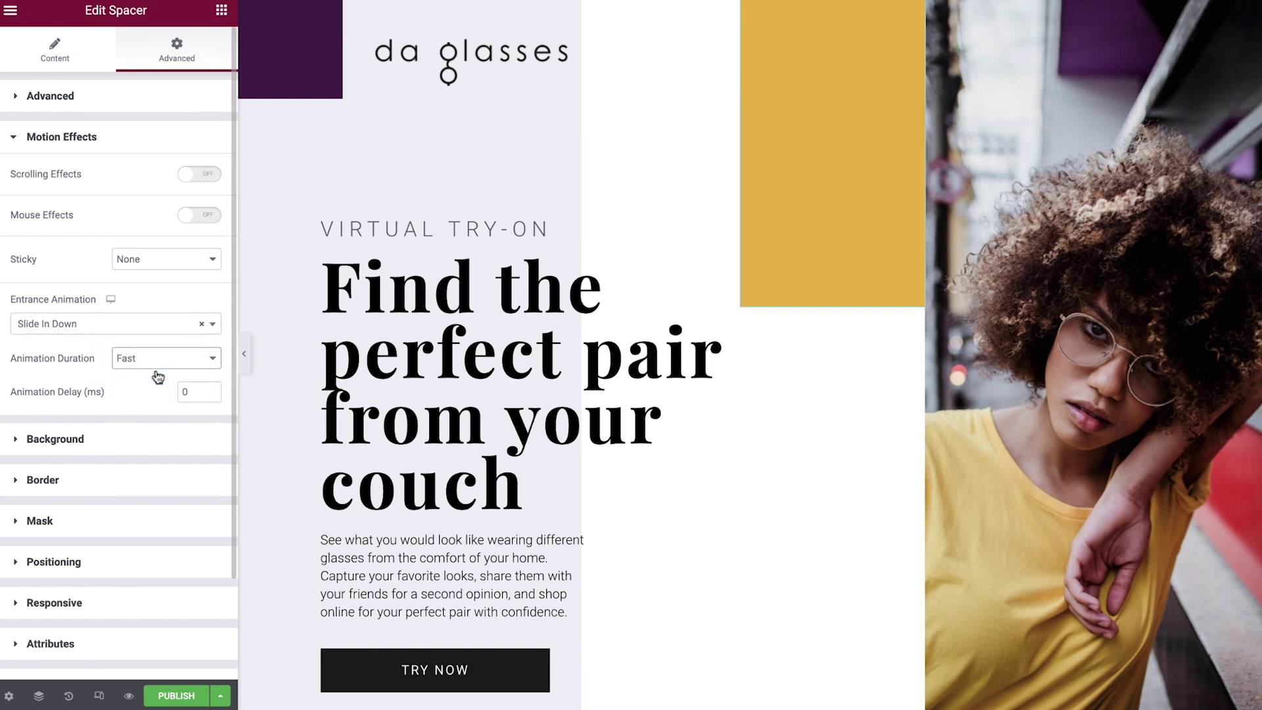